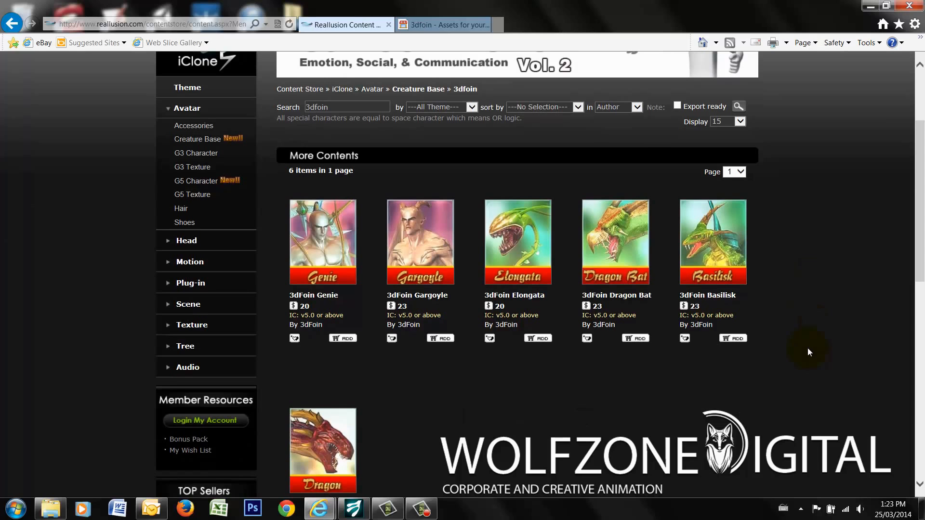
- Look through the creature and character assets on the 3dfoin website, and return to the Reallusion Content Store results
left_click(440, 28)
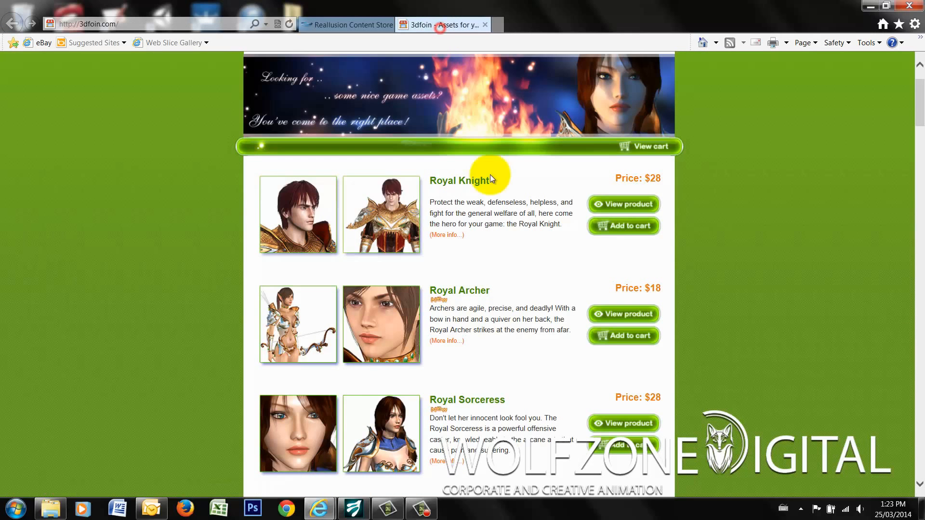
scroll(733, 235, "up", 2)
scroll(734, 236, "down", 4)
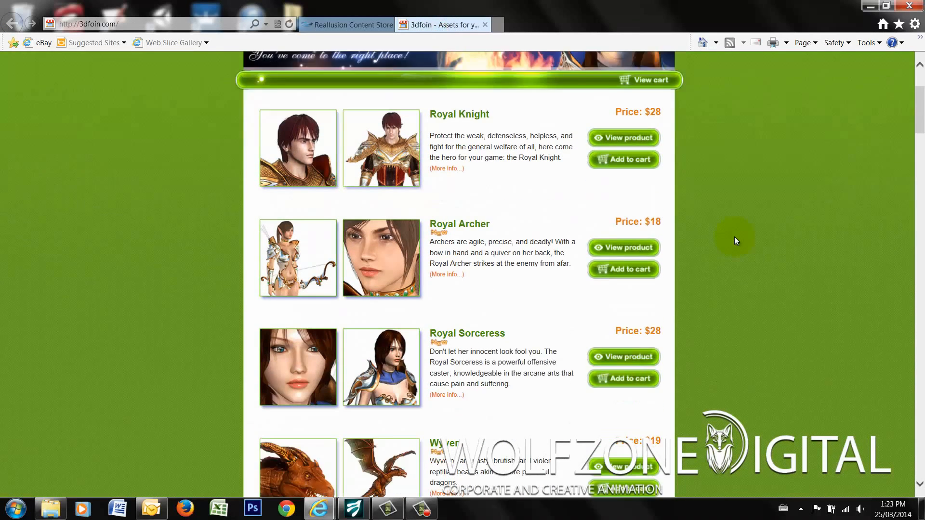
scroll(736, 238, "down", 3)
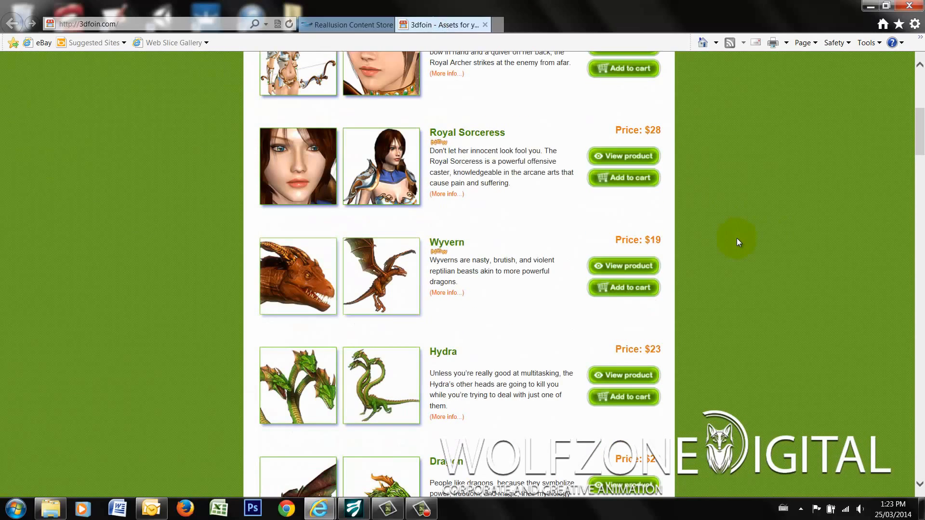
left_click(350, 25)
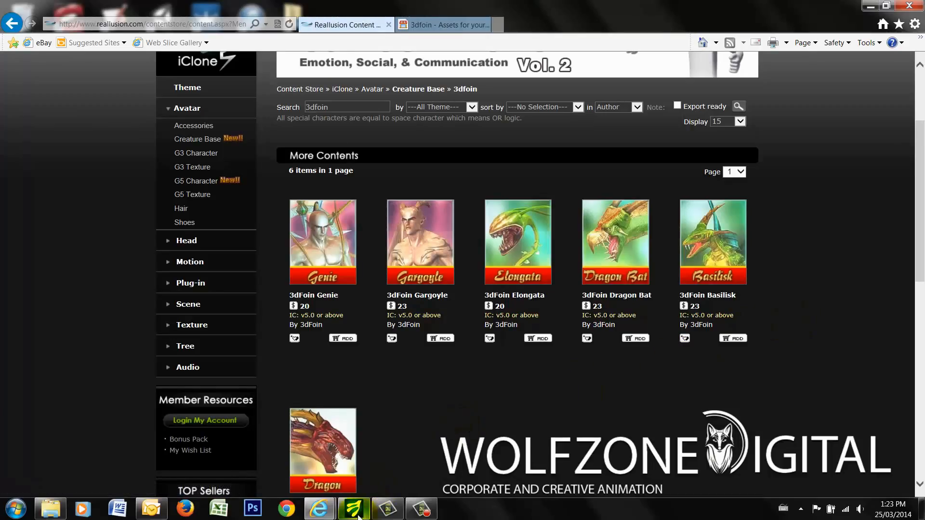
- Switch to iClone and examine the full lineup of 3dFoin creatures from a wider, raised camera angle
mouse_move(358, 517)
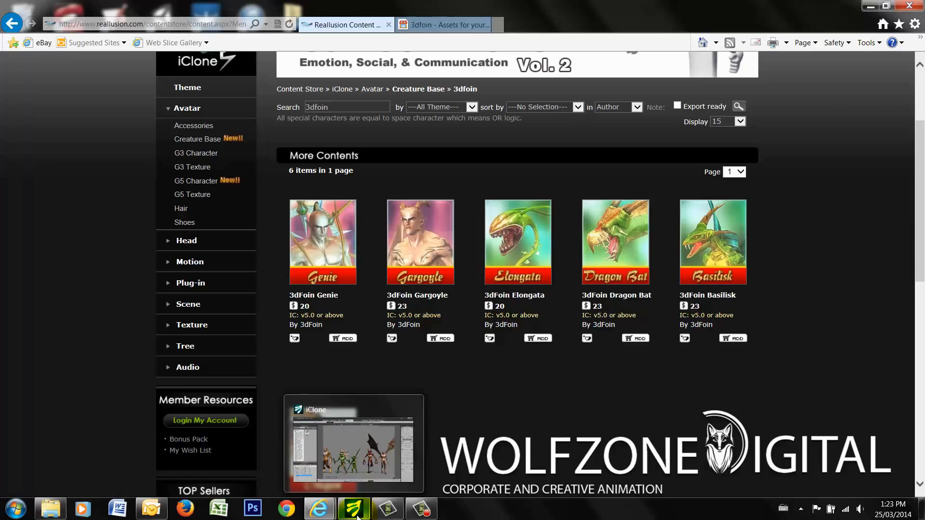
left_click(358, 517)
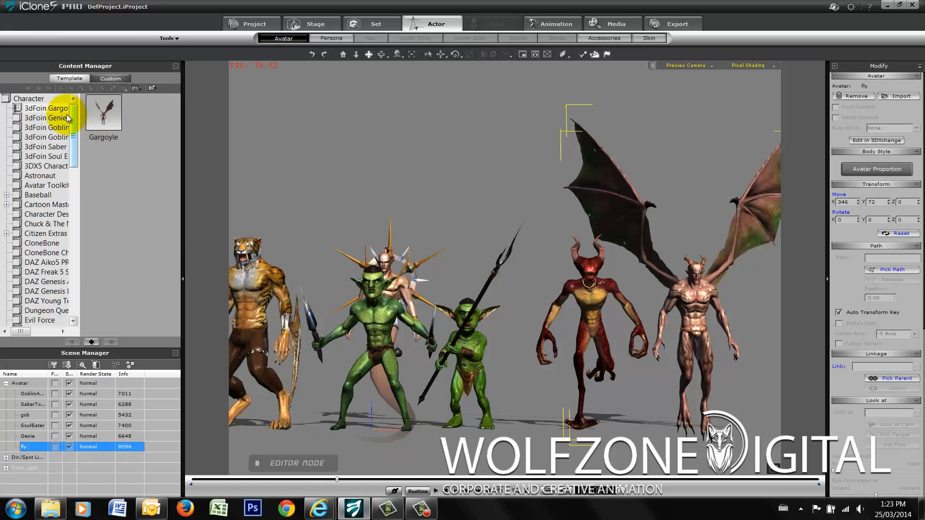
mouse_move(75, 126)
left_mouse_down()
mouse_move(75, 136)
mouse_move(74, 126)
left_mouse_up()
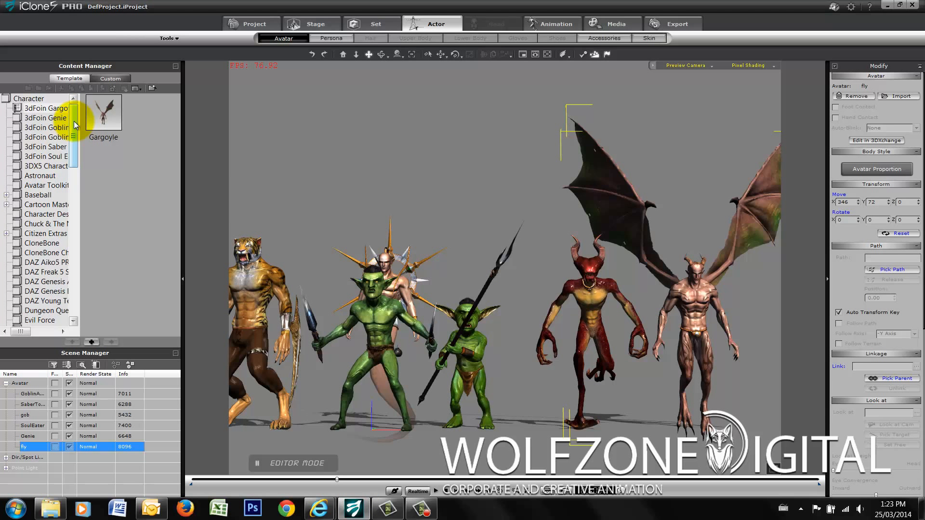
left_click(356, 54)
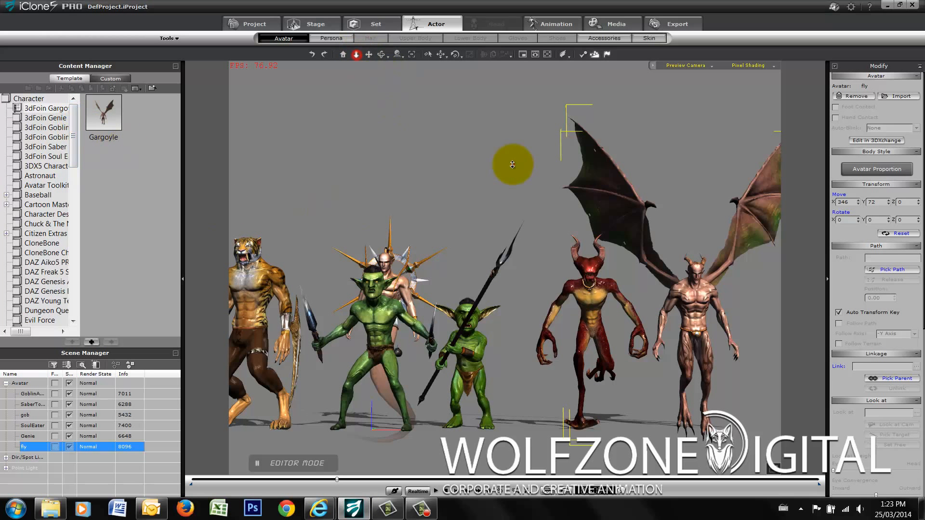
left_click_drag(512, 164, 517, 210)
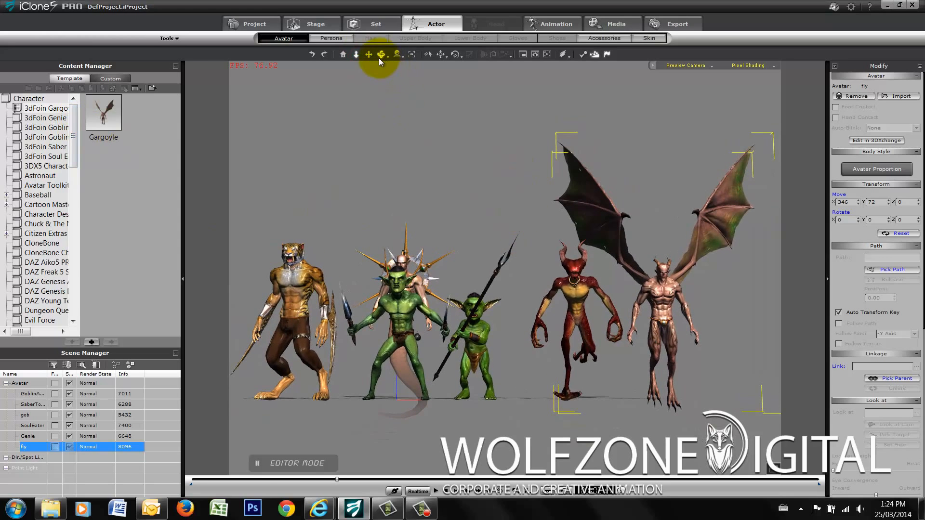
left_click(381, 55)
left_click_drag(500, 171, 545, 242)
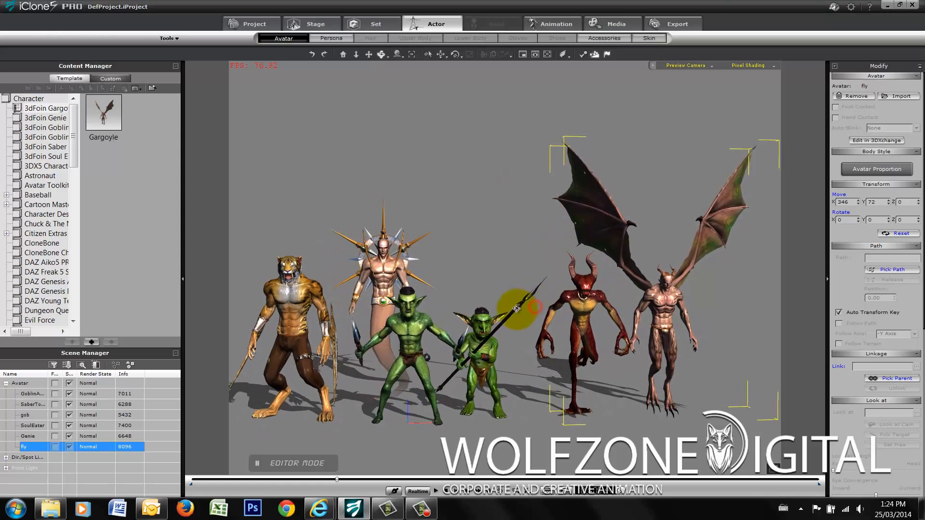
left_click_drag(526, 319, 514, 303)
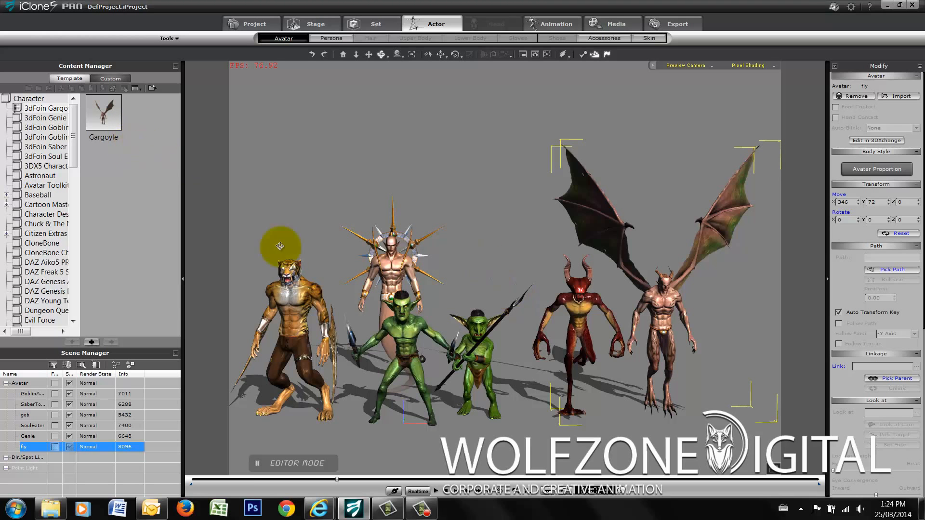
left_click_drag(280, 246, 219, 185)
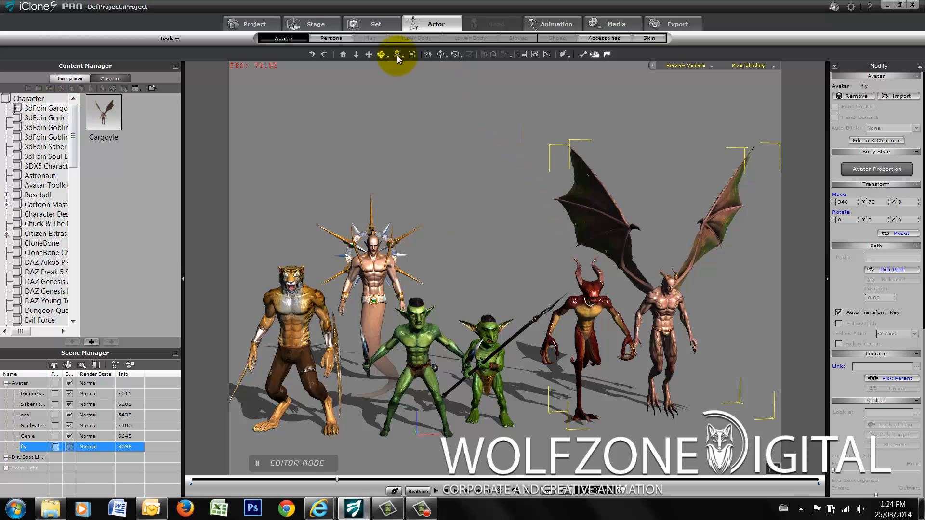
- Examine the gargoyle, the red Soul Eater and the genie up close in the scene
left_click_drag(429, 121, 515, 134)
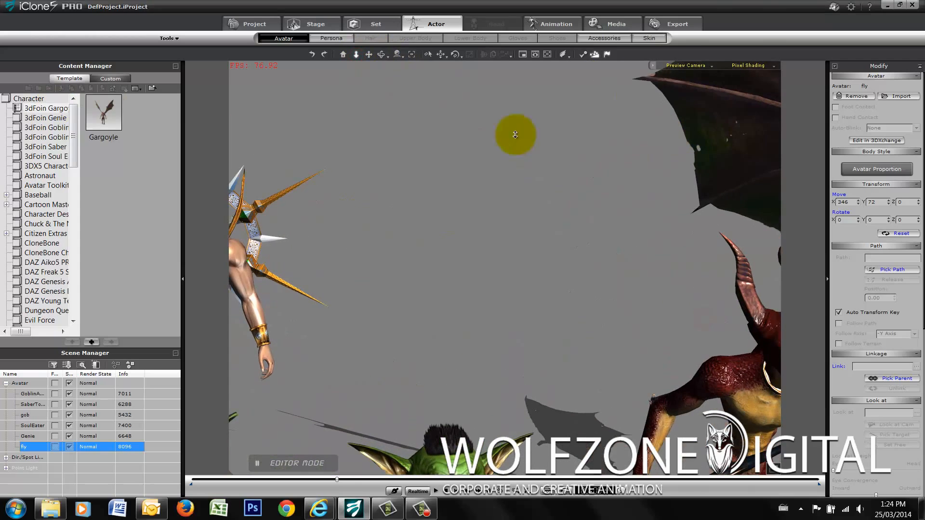
left_click(371, 55)
left_click_drag(769, 289, 297, 168)
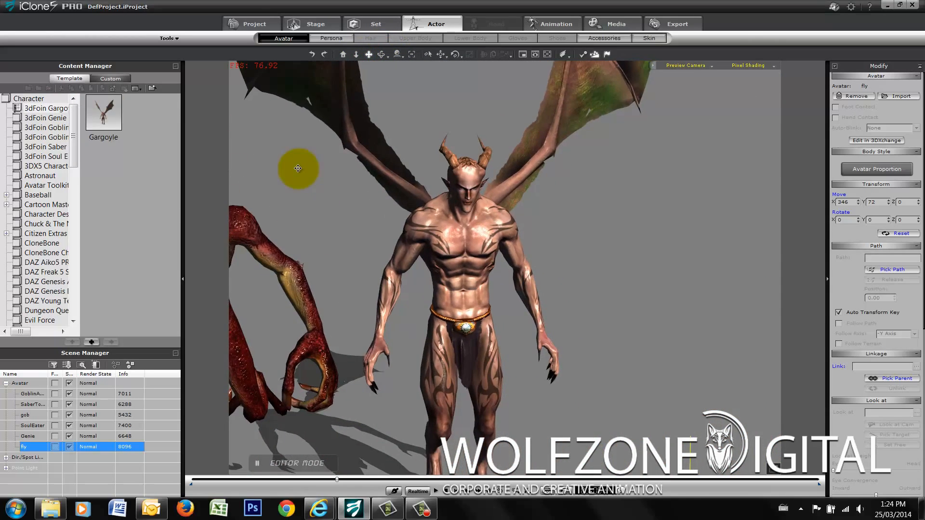
scroll(531, 304, "up", 1)
left_click_drag(531, 305, 41, 226)
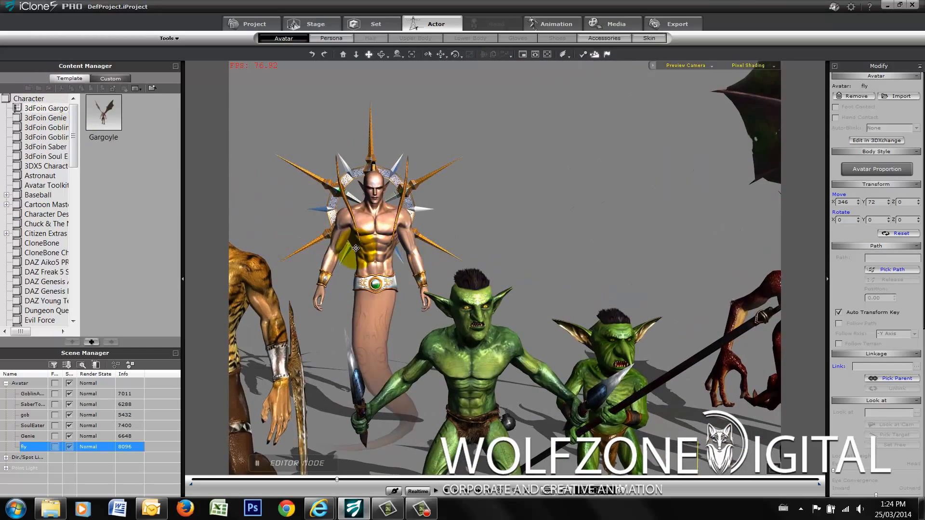
left_click_drag(355, 248, 577, 350)
scroll(578, 350, "down", 4)
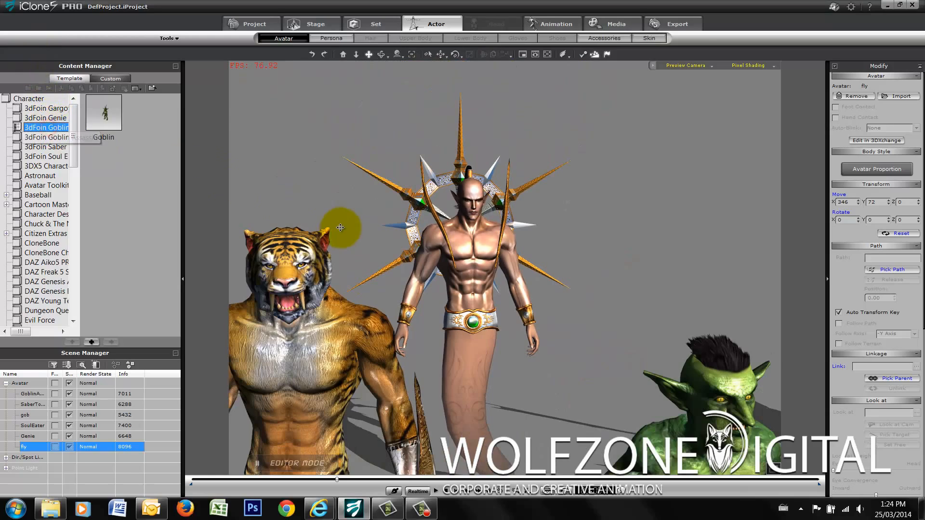
- Examine the two goblins and the Saber Tooth up close while browsing their 3dFoin character folders
scroll(463, 299, "down", 6)
left_click_drag(591, 370, 285, 141)
left_click_drag(529, 201, 530, 232)
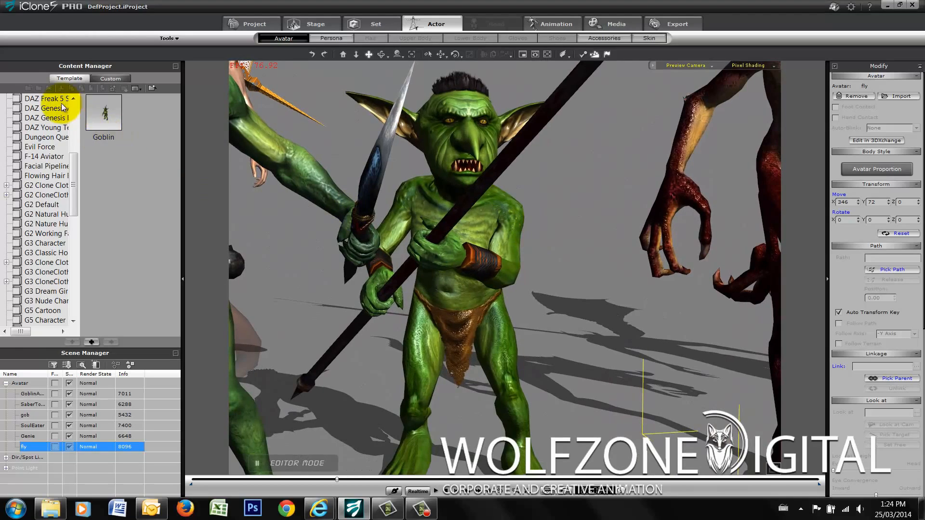
left_click_drag(71, 177, 70, 96)
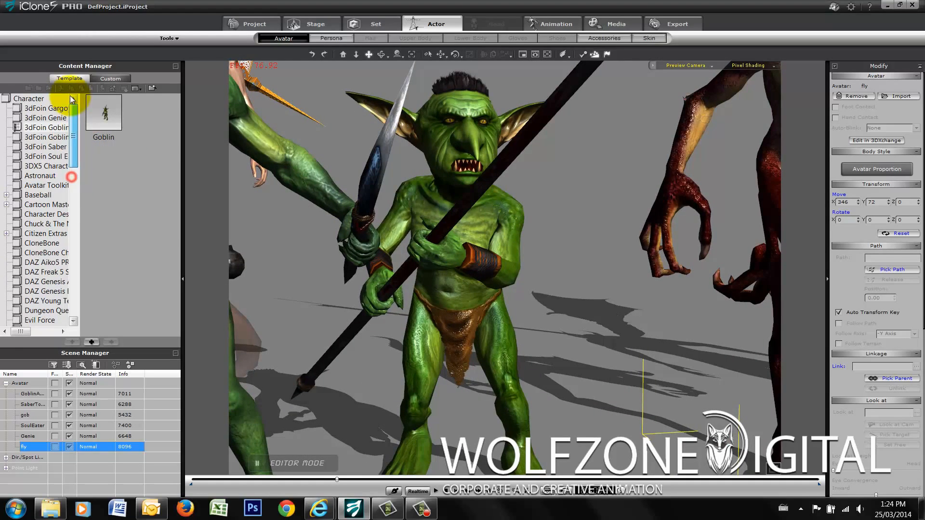
left_click(52, 136)
left_click_drag(357, 201, 532, 202)
scroll(552, 273, "down", 10)
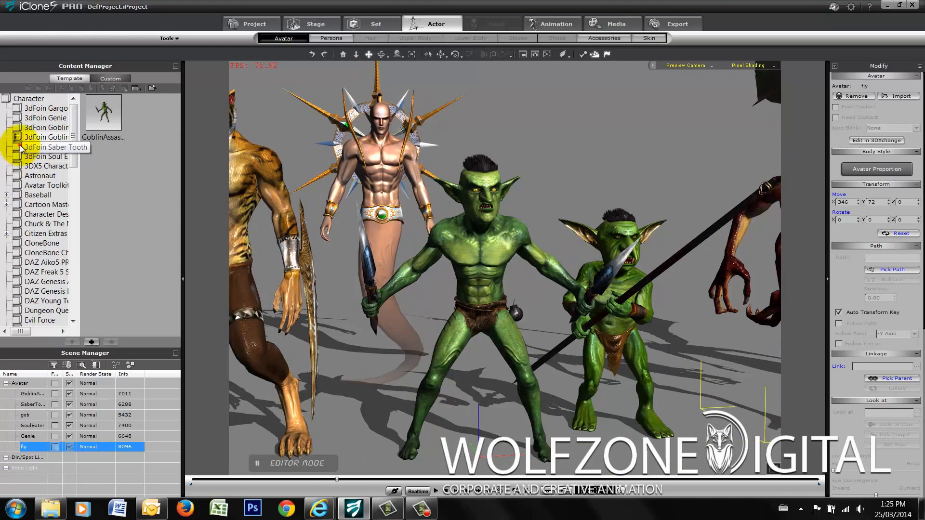
left_click(29, 147)
left_click_drag(669, 213, 450, 262)
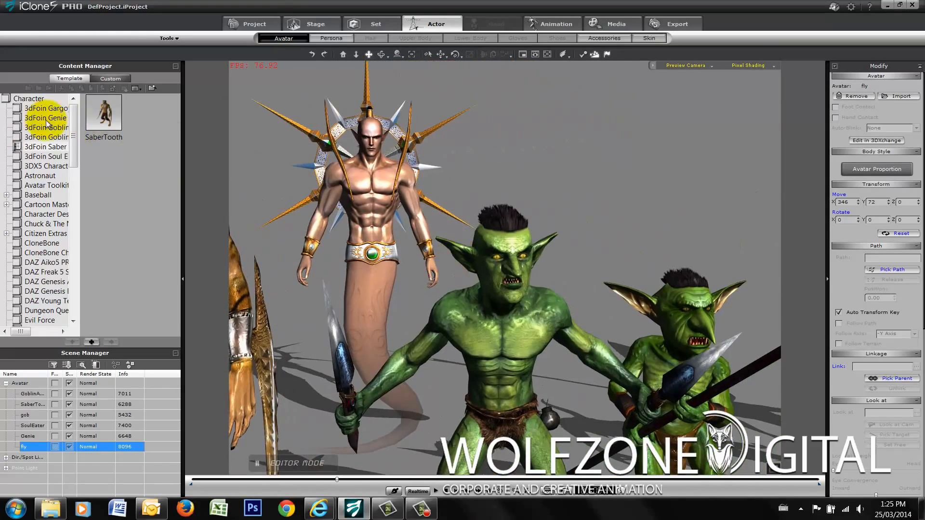
- Open the 3dFoin Soul Eater character folder and examine the red Soul Eater up close
left_click(49, 157)
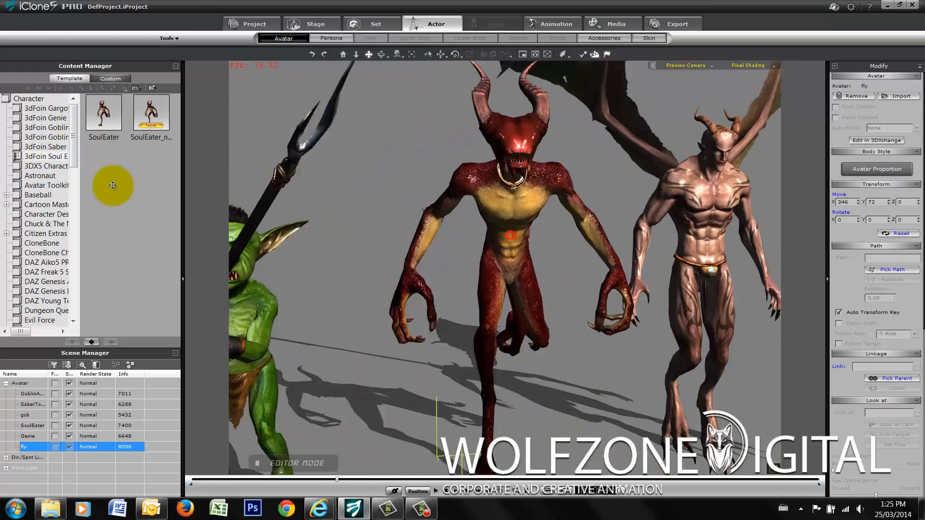
left_click_drag(523, 196, 495, 211)
scroll(452, 161, "up", 3)
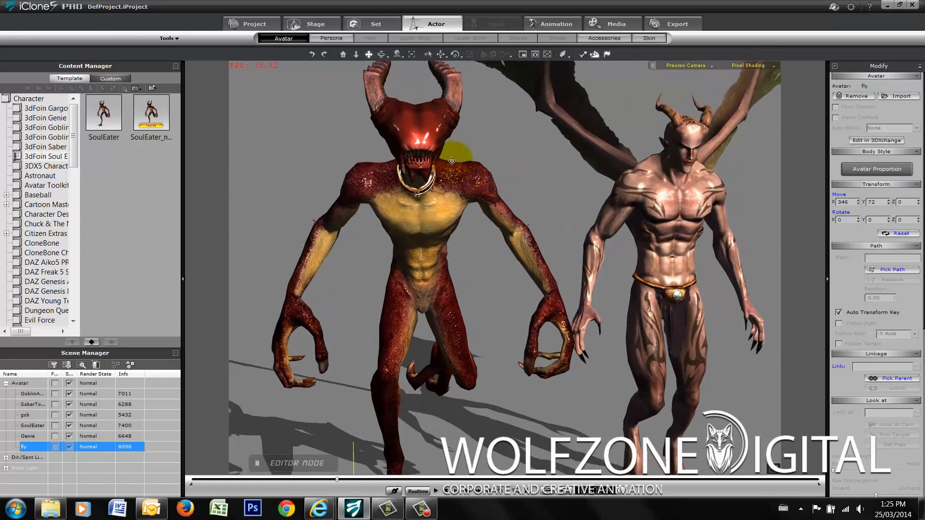
left_click_drag(452, 160, 536, 201)
left_click_drag(582, 244, 546, 205)
scroll(551, 206, "down", 4)
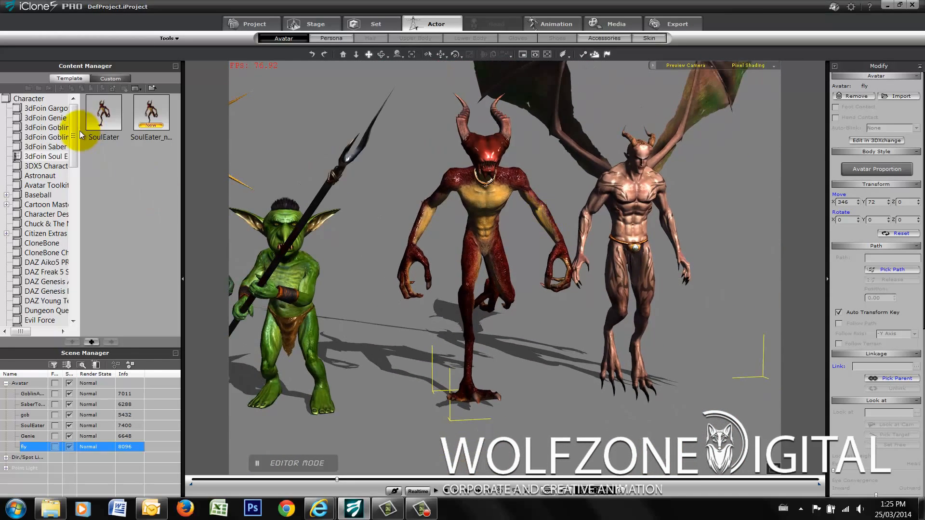
- Bring the whole creature lineup back into view and open the 3dFoin Gargoyle character folder
left_click_drag(75, 169, 76, 103)
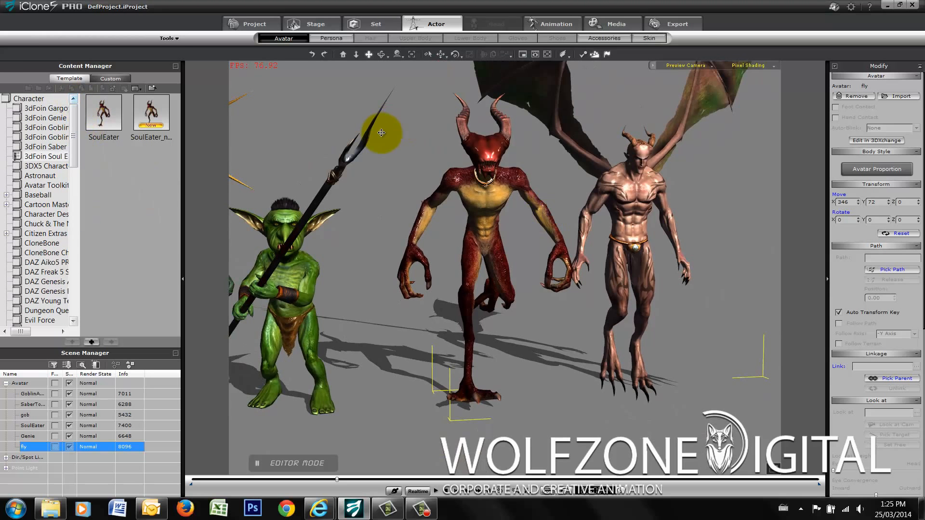
left_click_drag(557, 201, 570, 312)
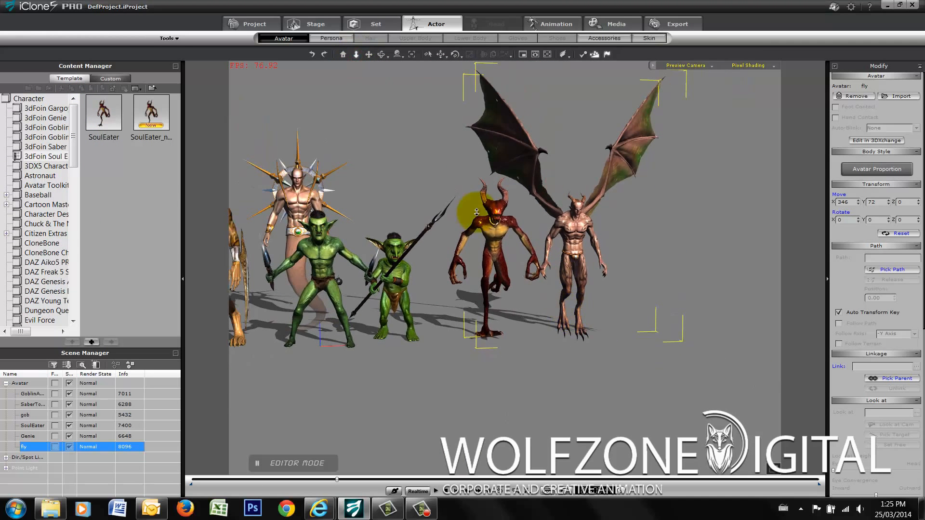
left_click(385, 54)
left_click_drag(371, 57, 490, 258)
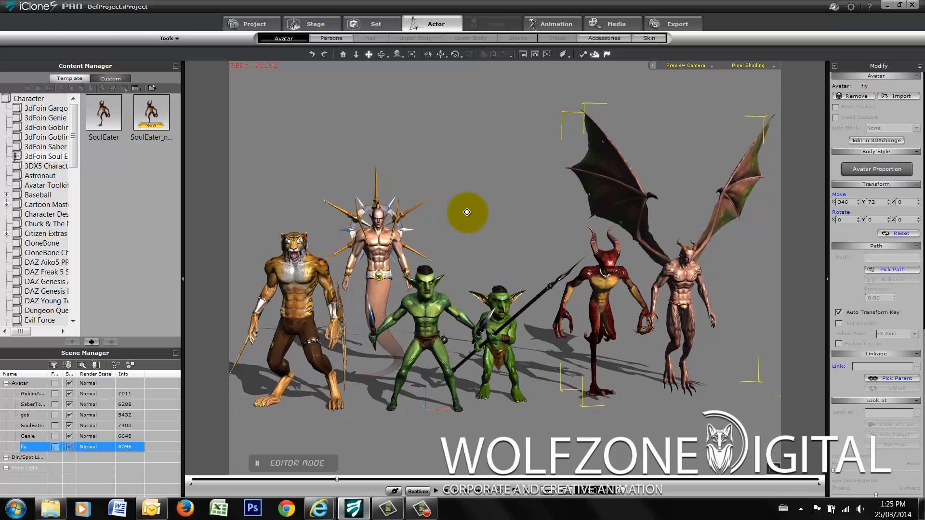
left_click(21, 109)
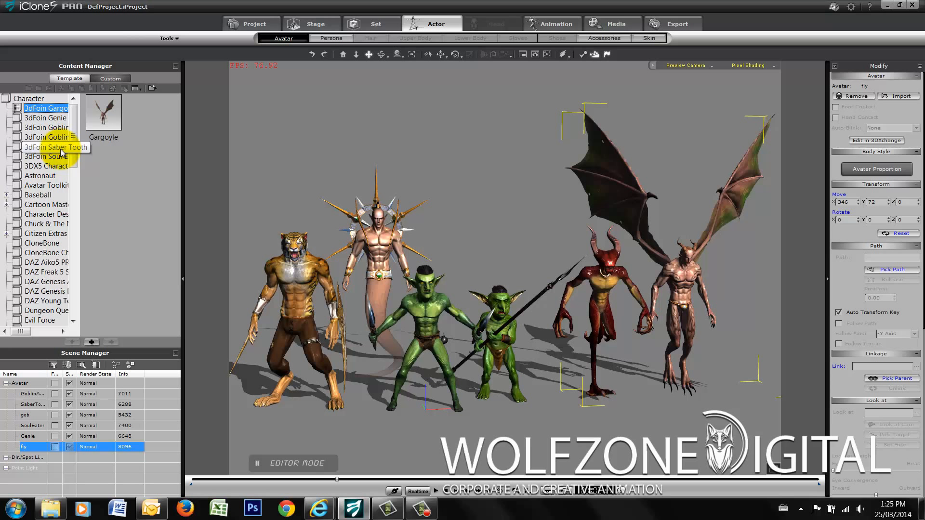
- Open the animation motion library and try to apply the 0_Idle Pose motion to the gargoyle avatar
left_click(538, 26)
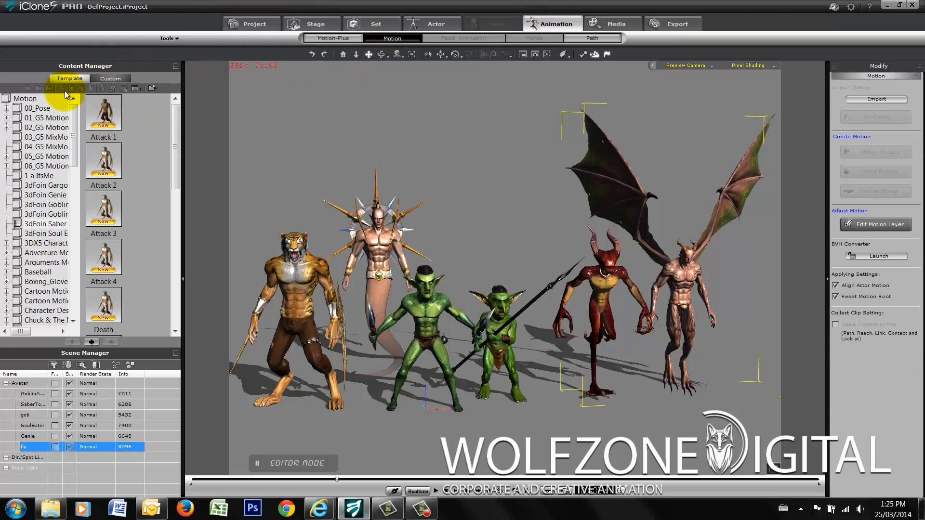
left_click(28, 100)
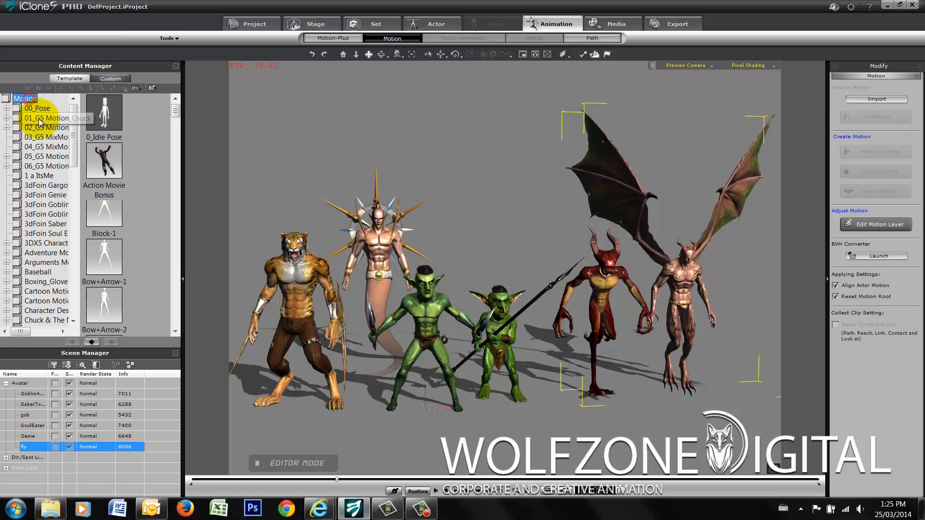
double_click(105, 120)
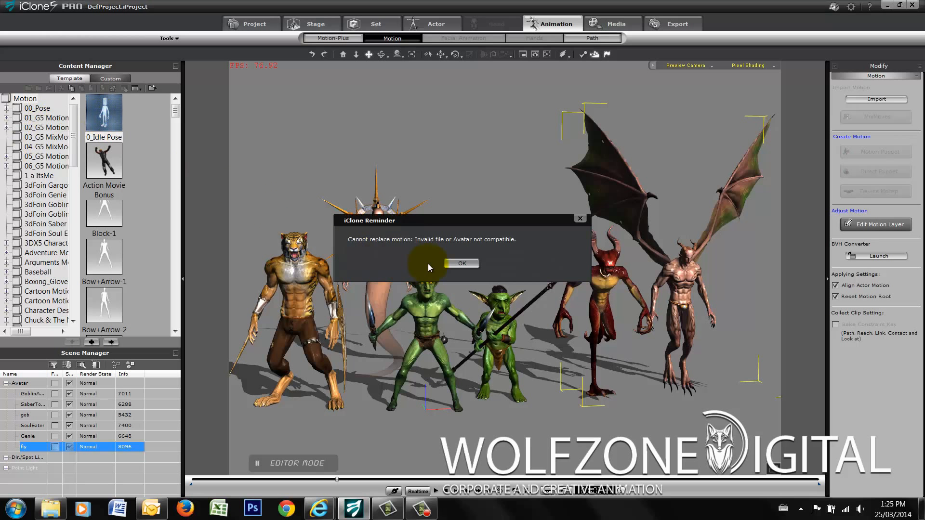
left_click(464, 264)
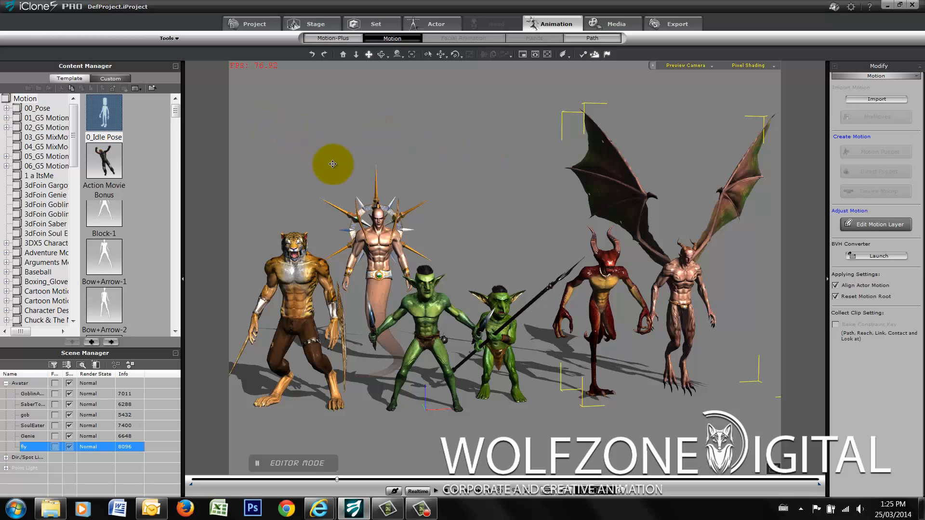
- Open the 3dFoin Gargoyle motion folder, frame the gargoyle in the scene and browse its supplied motions
left_click(25, 189)
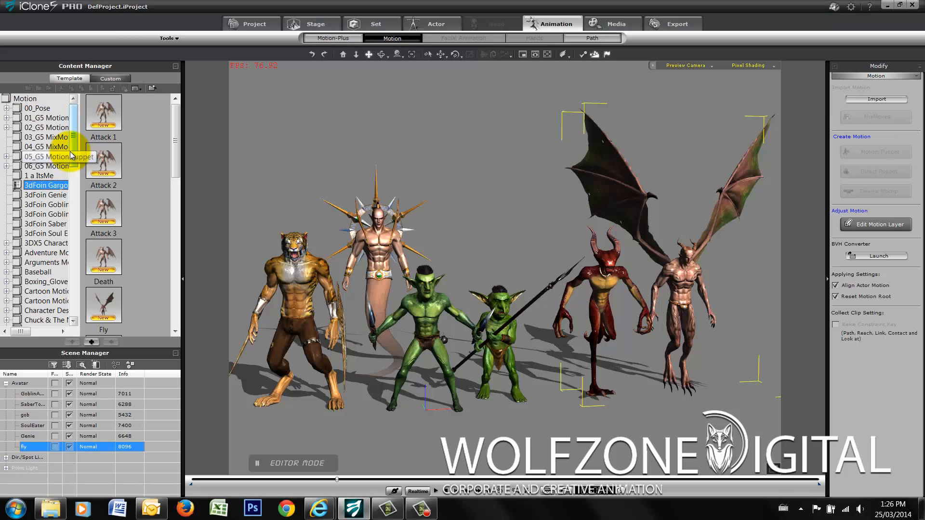
left_click_drag(74, 157, 75, 168)
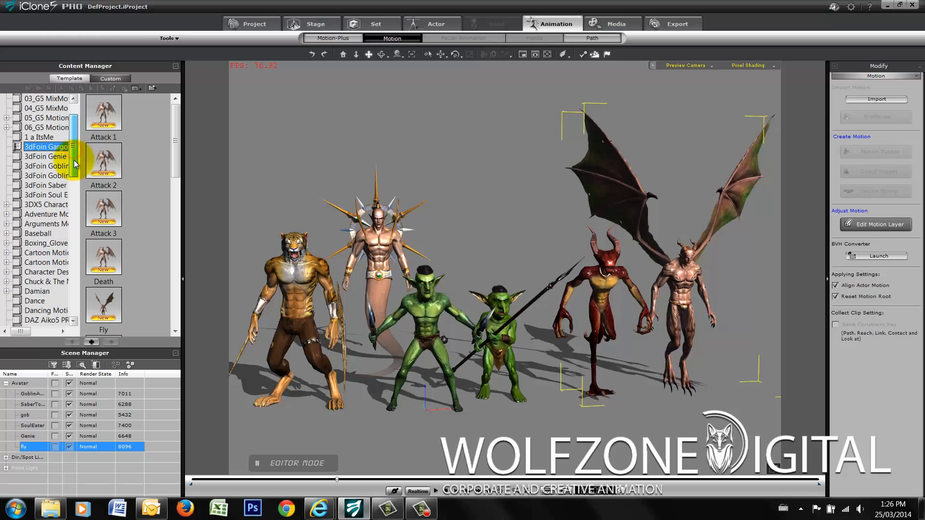
left_click(50, 147)
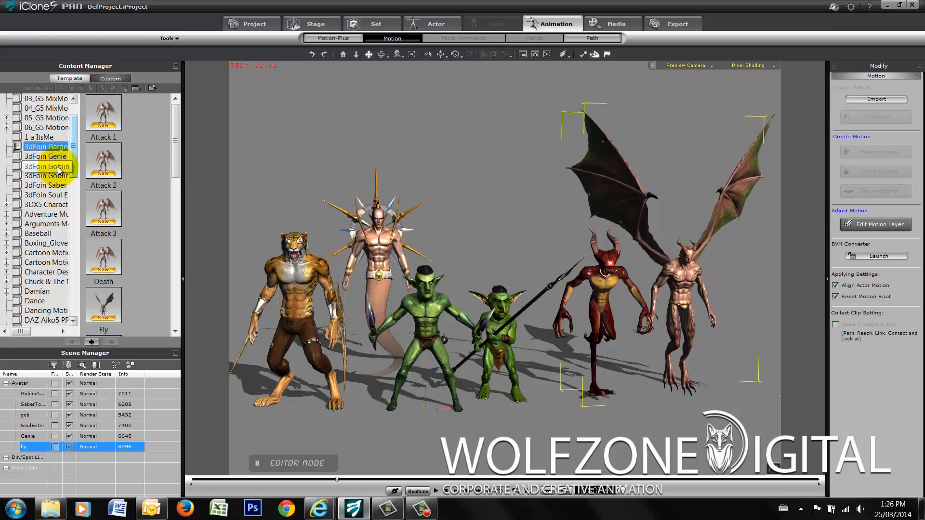
left_click(368, 56)
left_click_drag(525, 186, 456, 241)
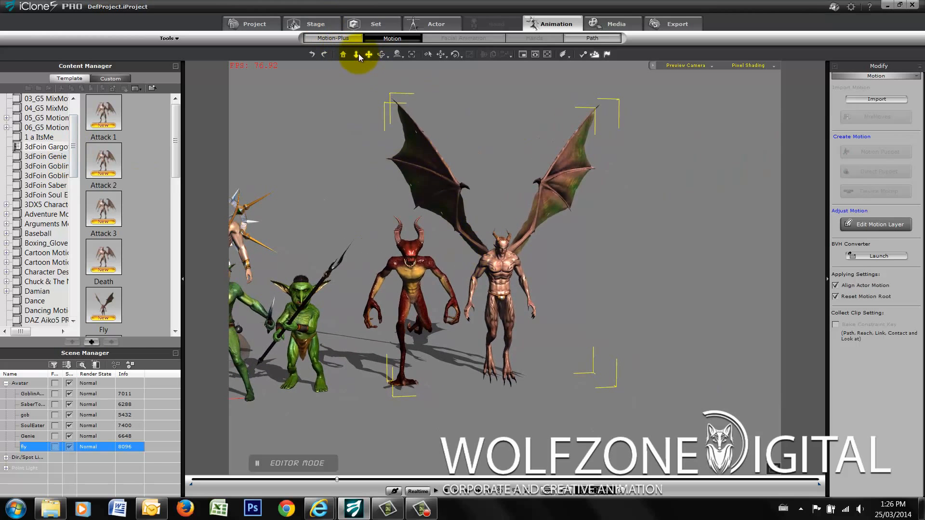
left_click(357, 54)
left_click_drag(533, 311, 549, 216)
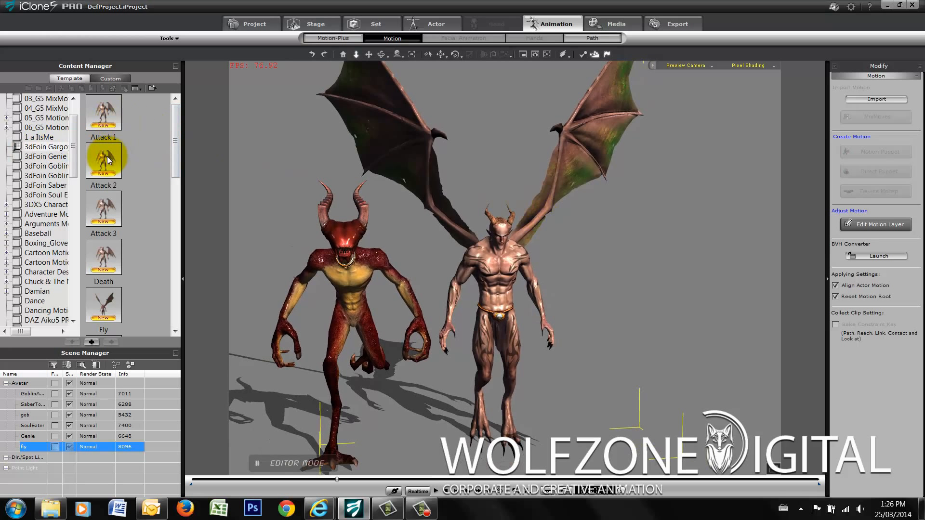
left_click_drag(174, 165, 185, 336)
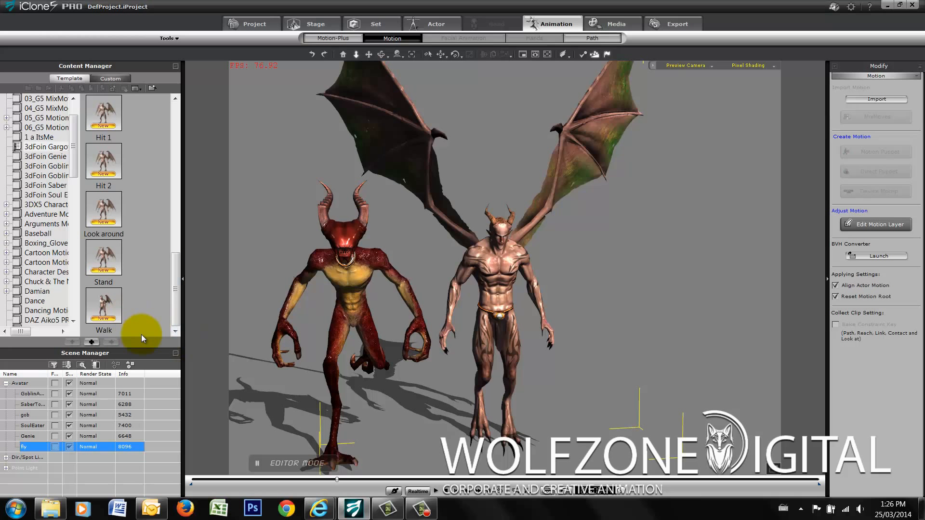
- Remove all animation from the gargoyle and play its Walk motion from the start
right_click(520, 285)
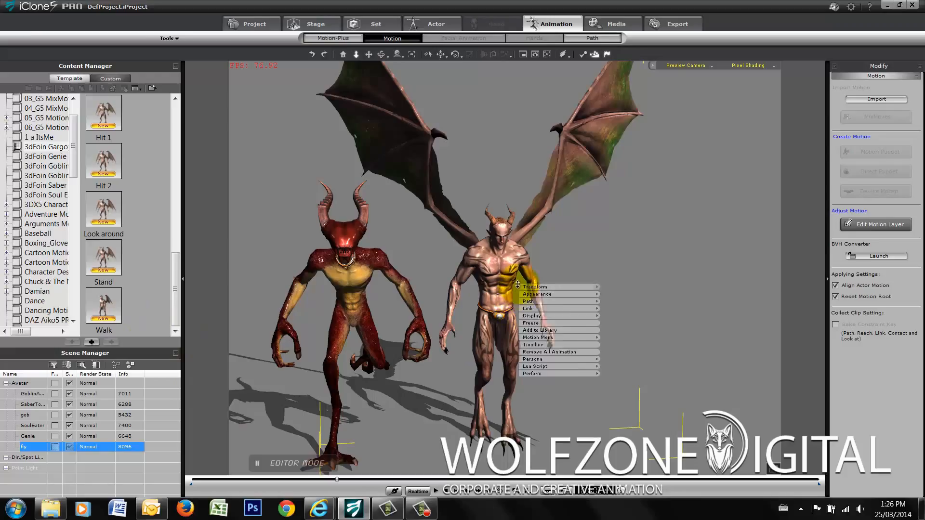
left_click(563, 353)
left_click(446, 491)
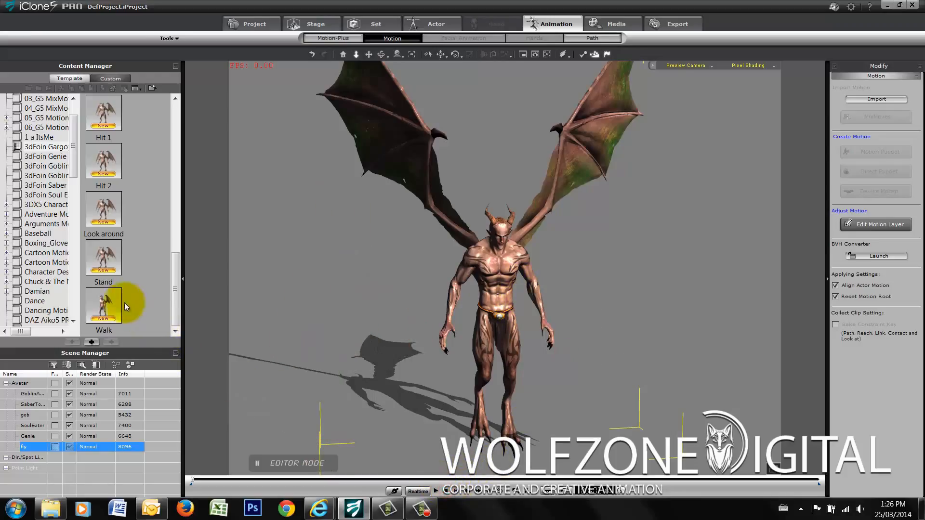
double_click(102, 304)
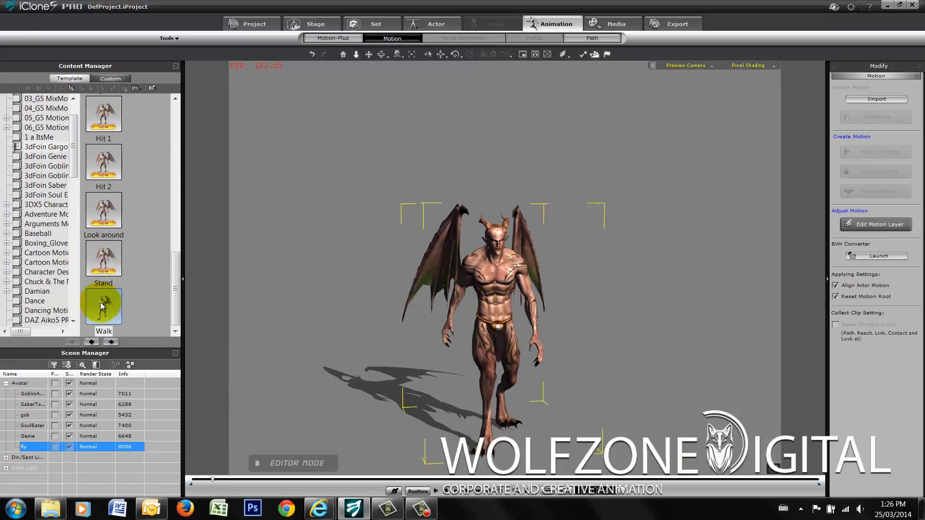
- Apply the supplied Stand motion to the gargoyle, followed by Look around
double_click(105, 269)
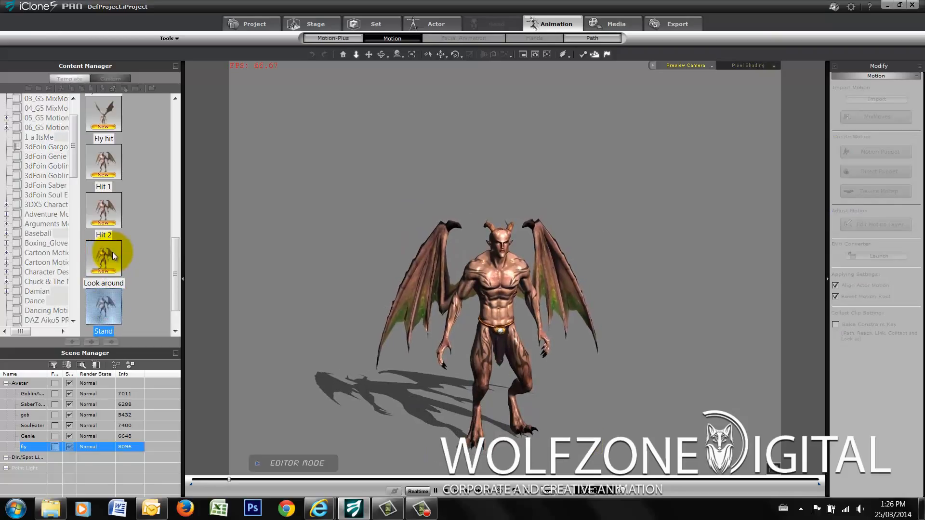
scroll(116, 235, "up", 1)
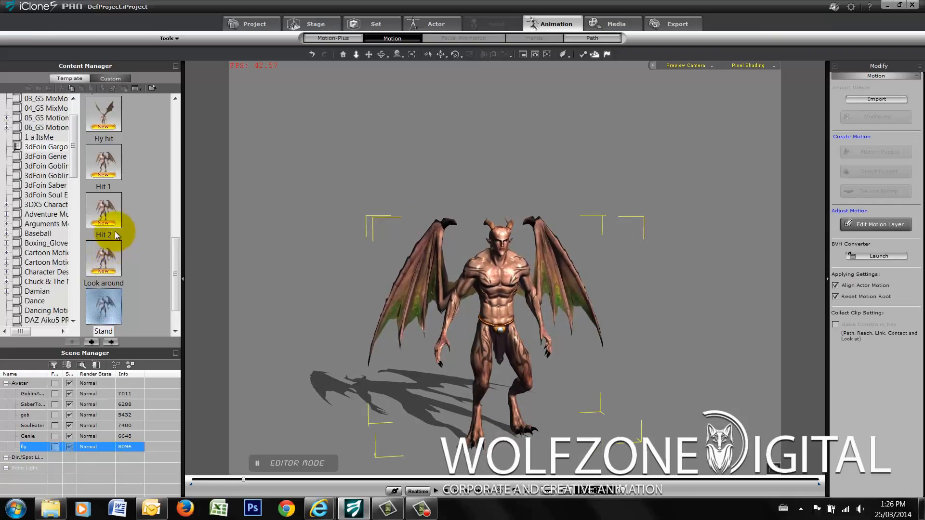
double_click(102, 266)
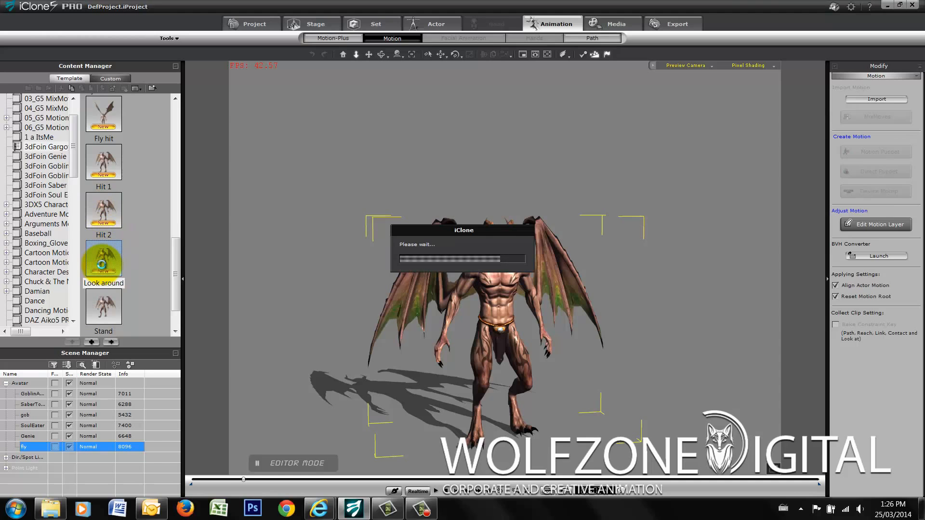
scroll(101, 264, "up", 1)
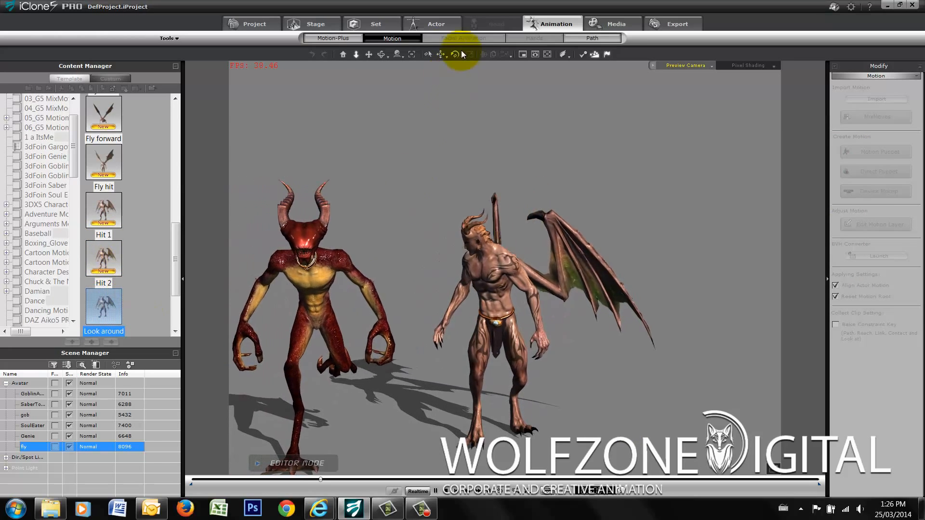
- Select the red Soul Eater avatar and remove all of its animation
left_click(428, 54)
left_click(332, 291)
right_click(331, 291)
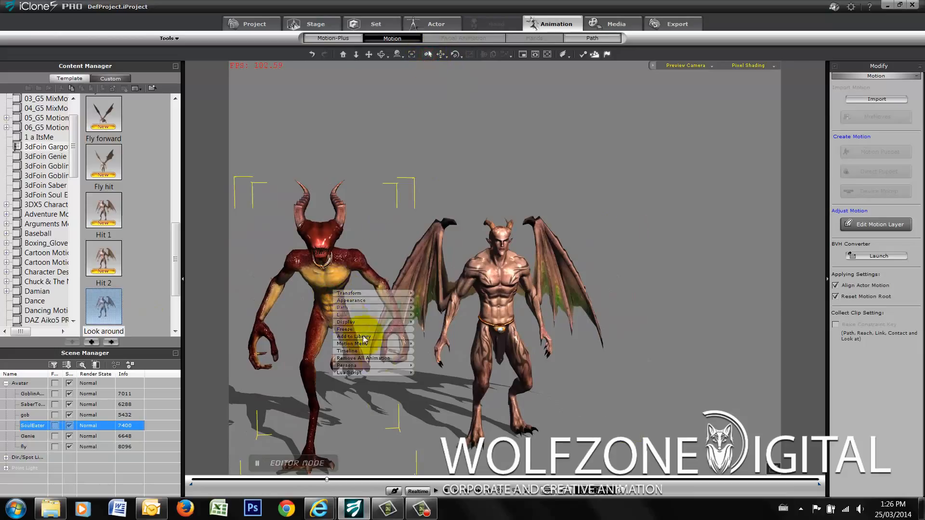
left_click(375, 358)
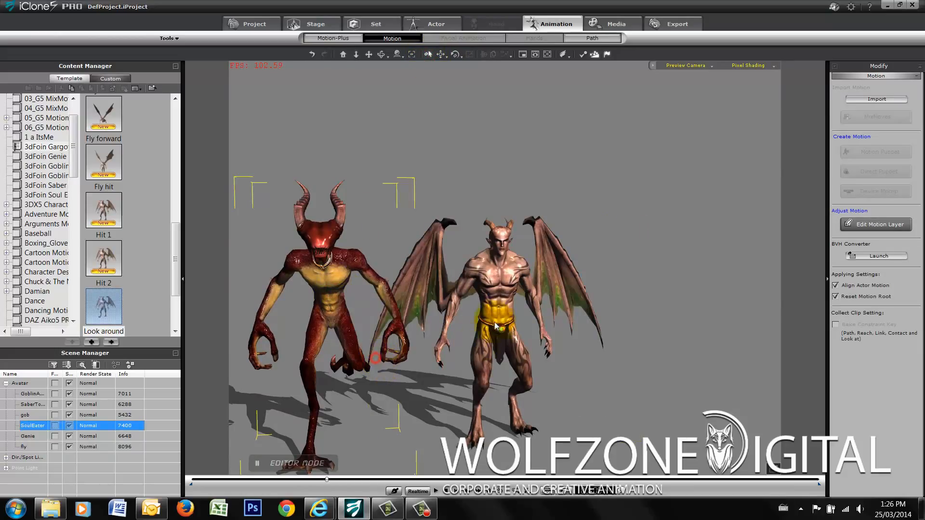
- Reselect the gargoyle and apply its Hit 2 and Fly hit motions
left_click(496, 298)
double_click(109, 261)
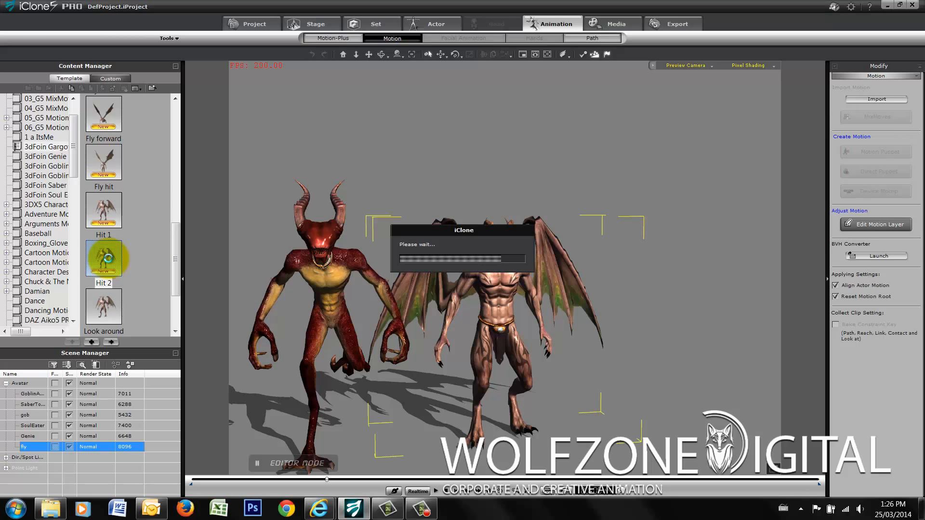
scroll(109, 259, "up", 1)
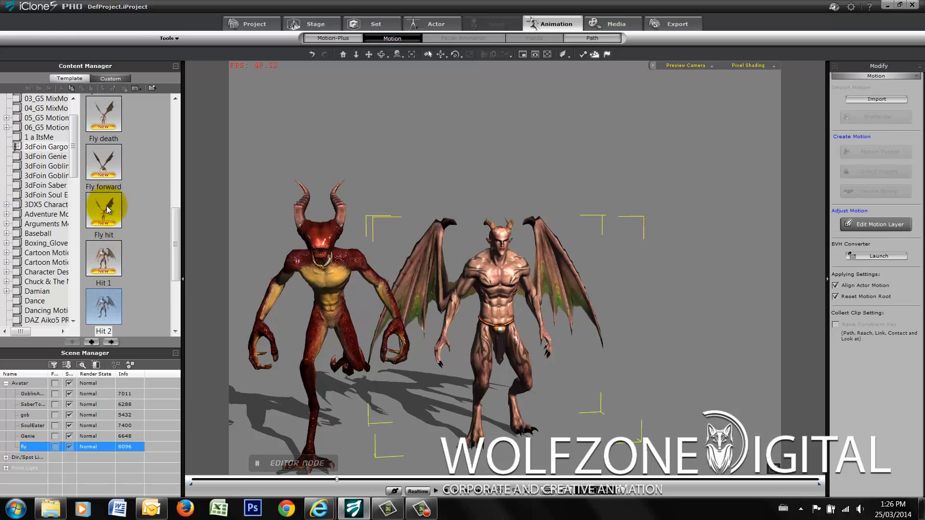
double_click(107, 208)
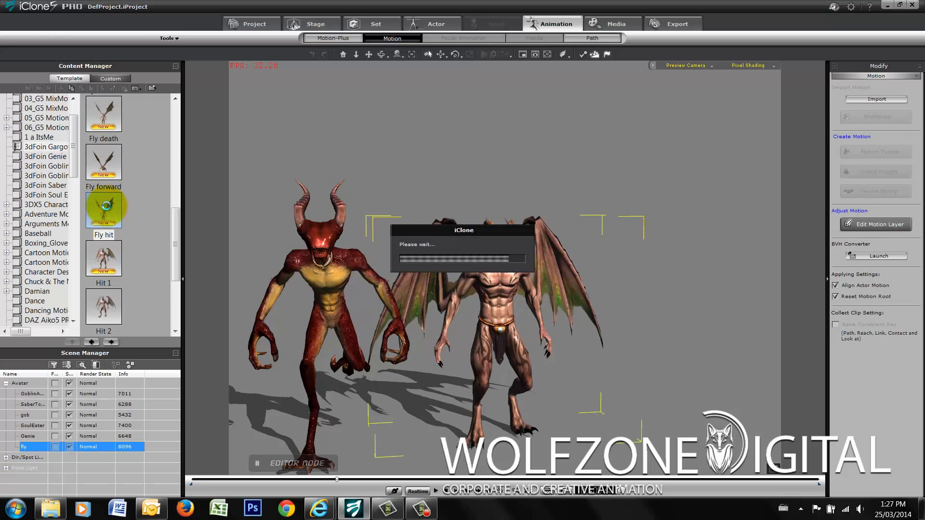
scroll(106, 206, "up", 2)
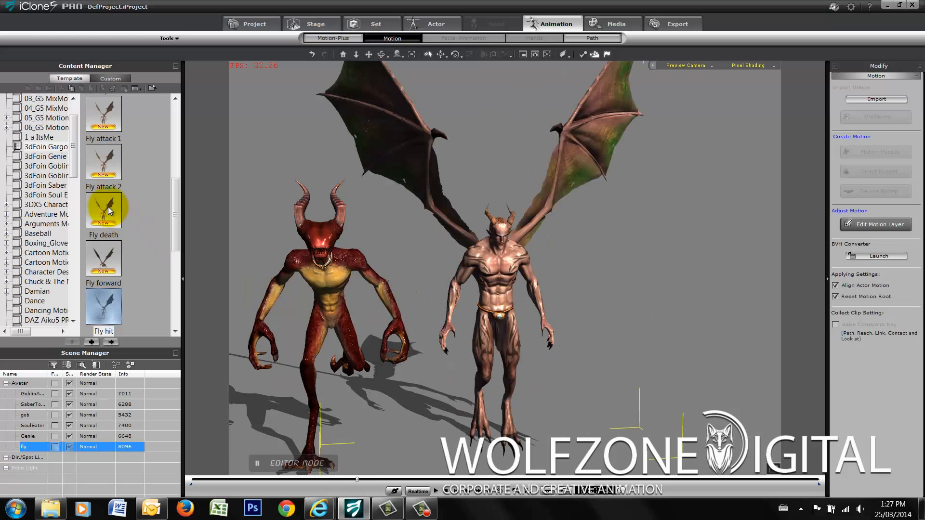
- Apply the Fly forward and Fly attack 2 motions to the gargoyle
double_click(108, 261)
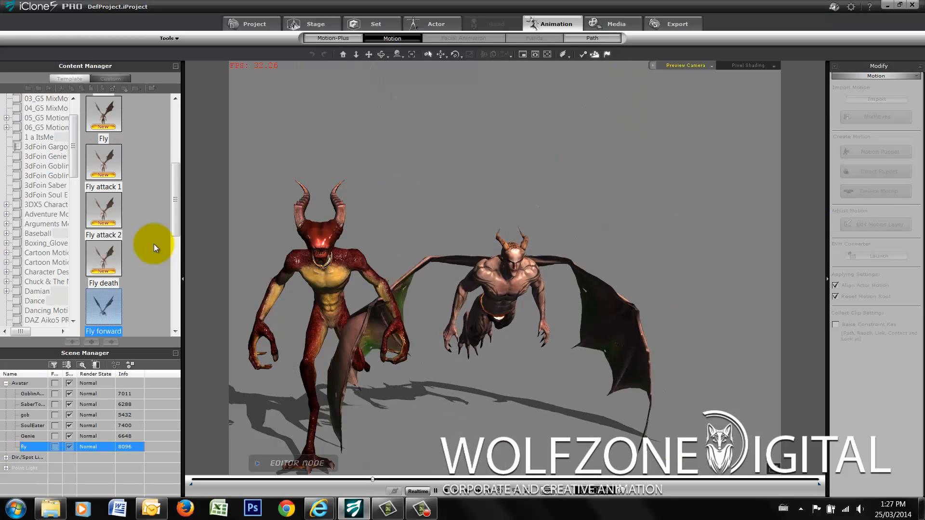
scroll(135, 207, "up", 1)
double_click(110, 211)
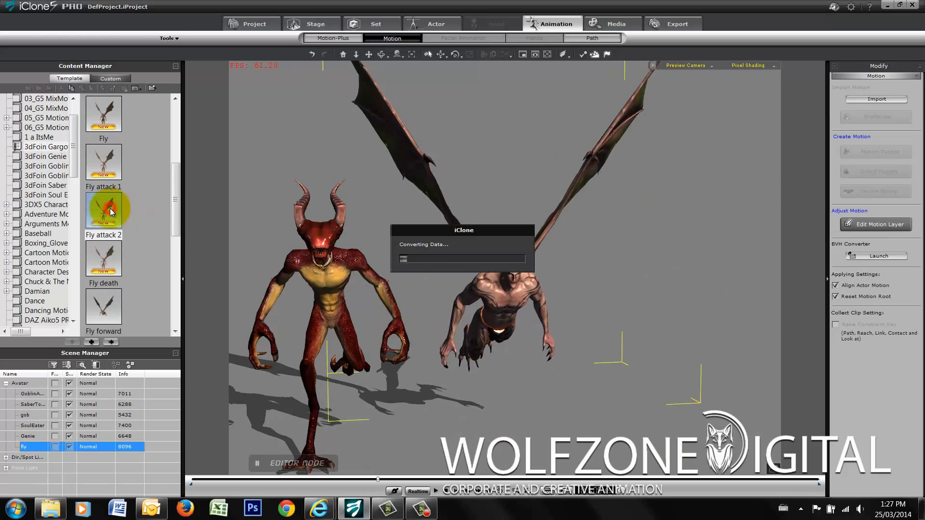
scroll(110, 209, "up", 2)
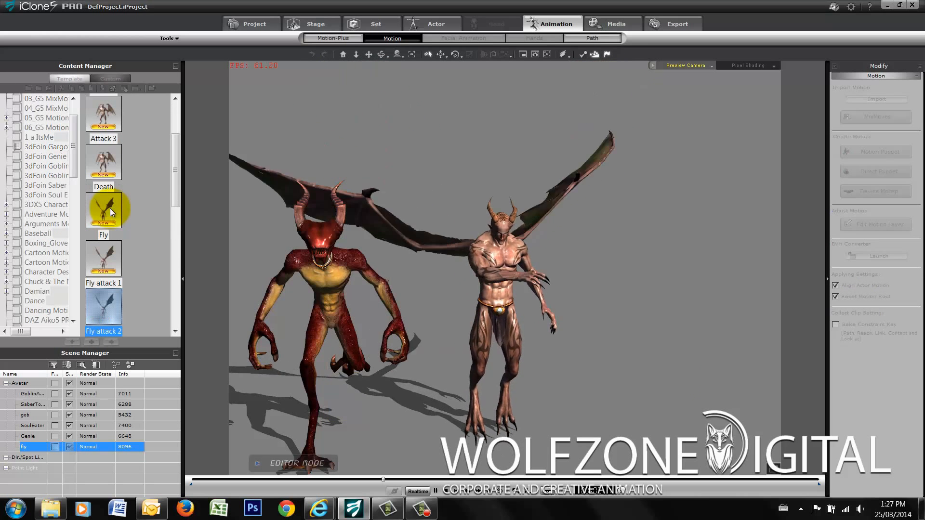
- Apply the gargoyle's Death motion, followed by Attack 3, Attack 2 and Attack 1
double_click(99, 167)
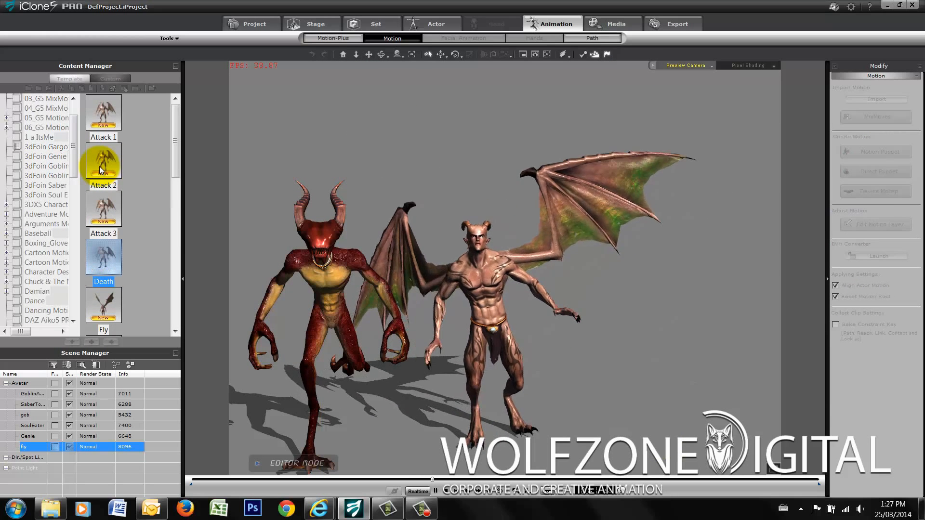
left_click(108, 169)
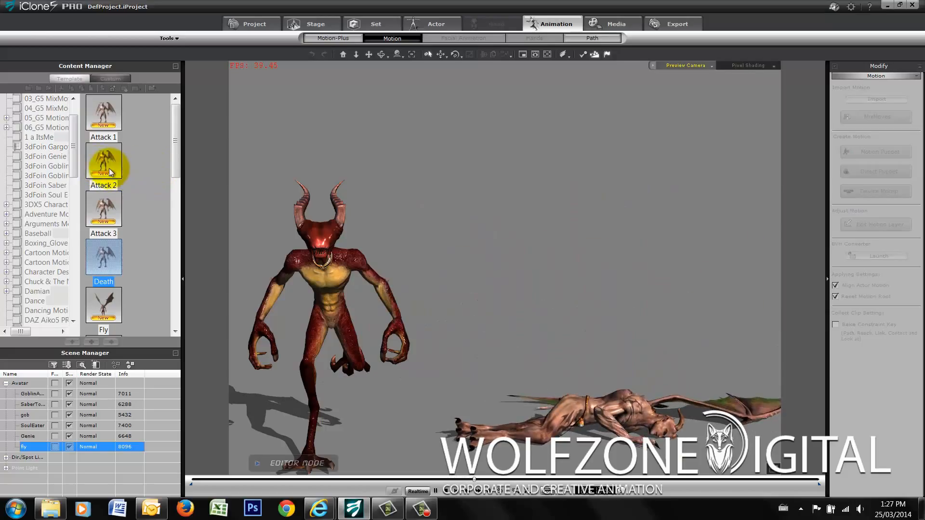
double_click(107, 219)
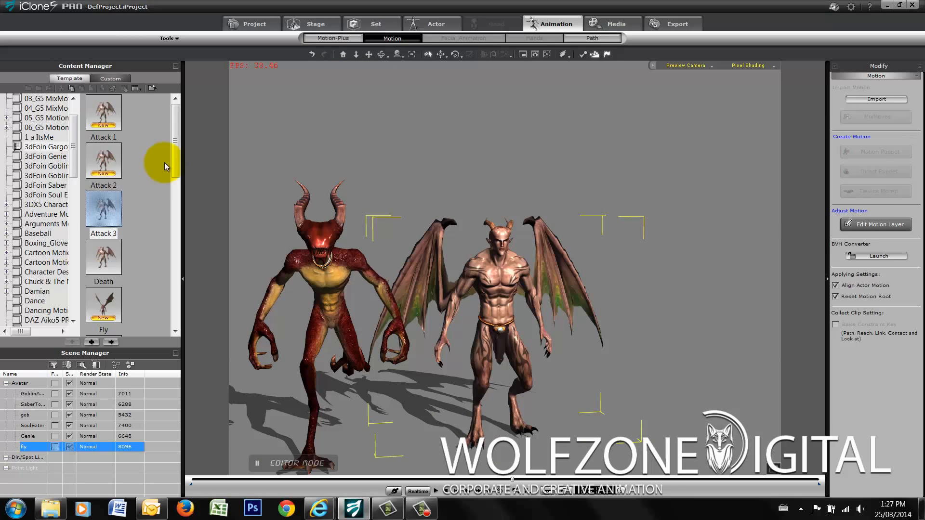
double_click(105, 167)
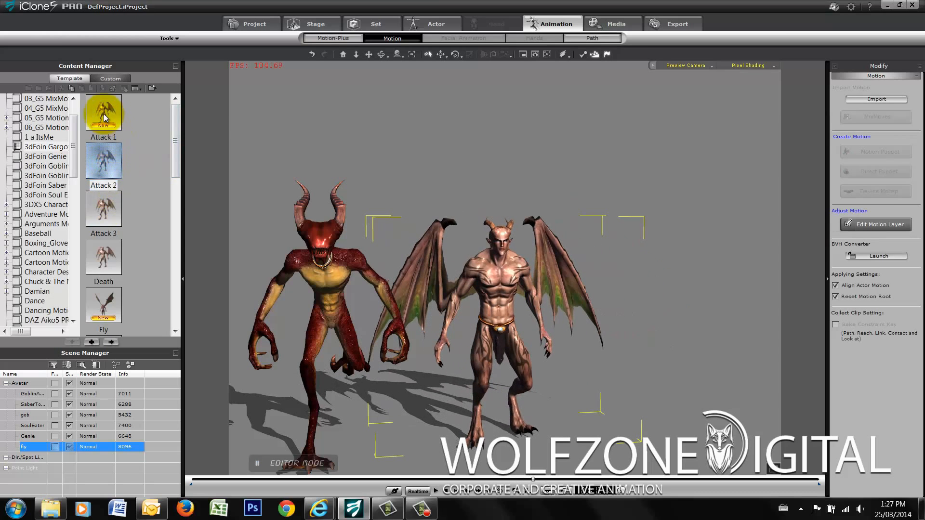
double_click(104, 116)
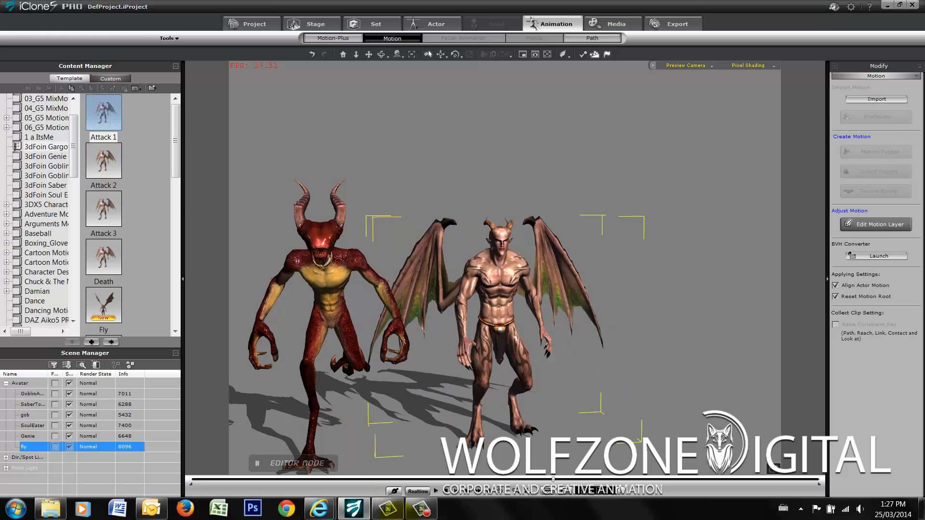
- Open Edit Motion Layer for the gargoyle and examine its bone structure up close
right_click(510, 268)
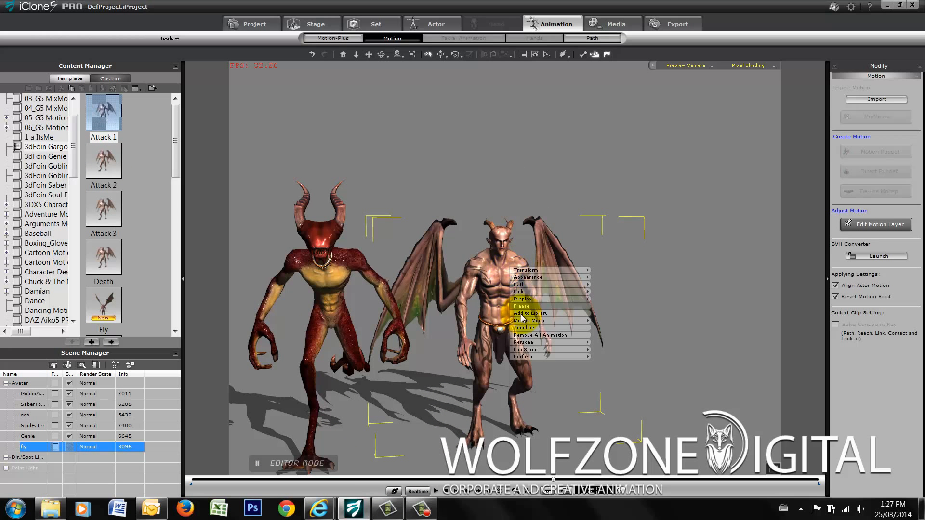
mouse_move(524, 319)
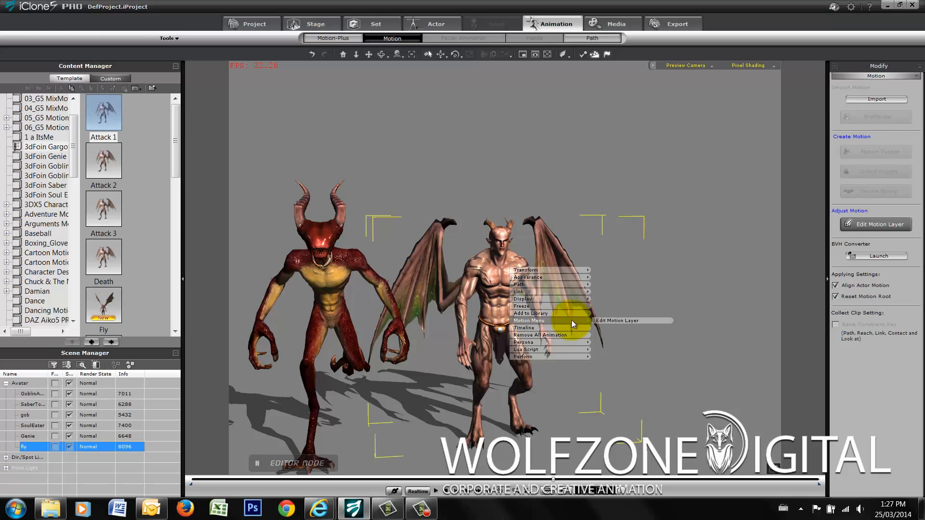
left_click(612, 320)
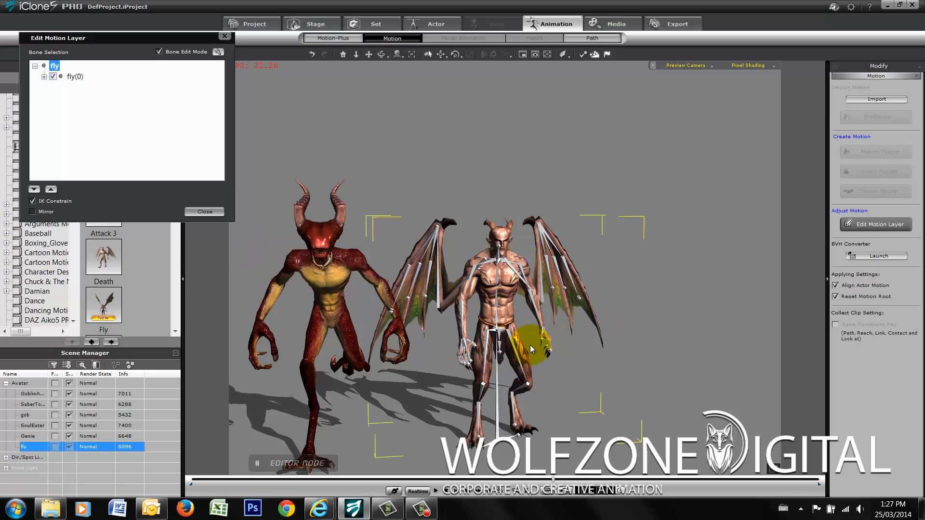
scroll(547, 354, "up", 8)
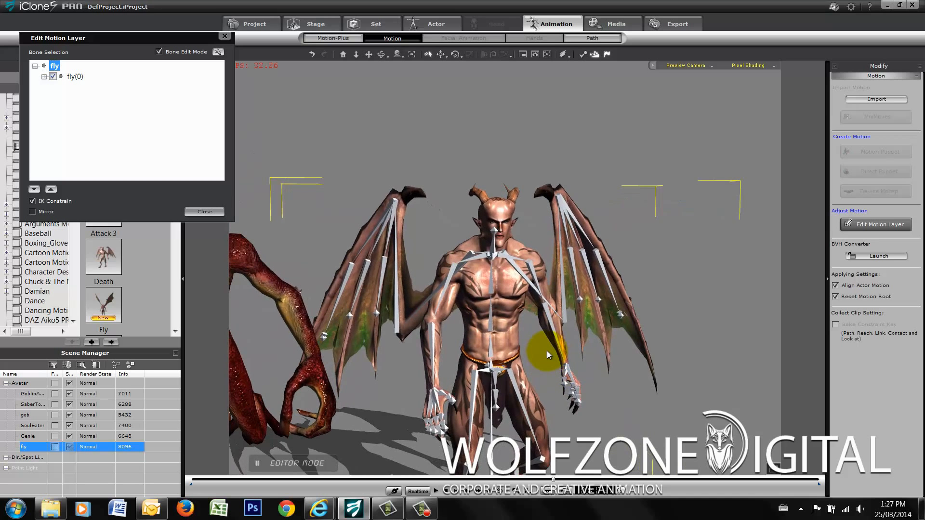
scroll(547, 350, "down", 5)
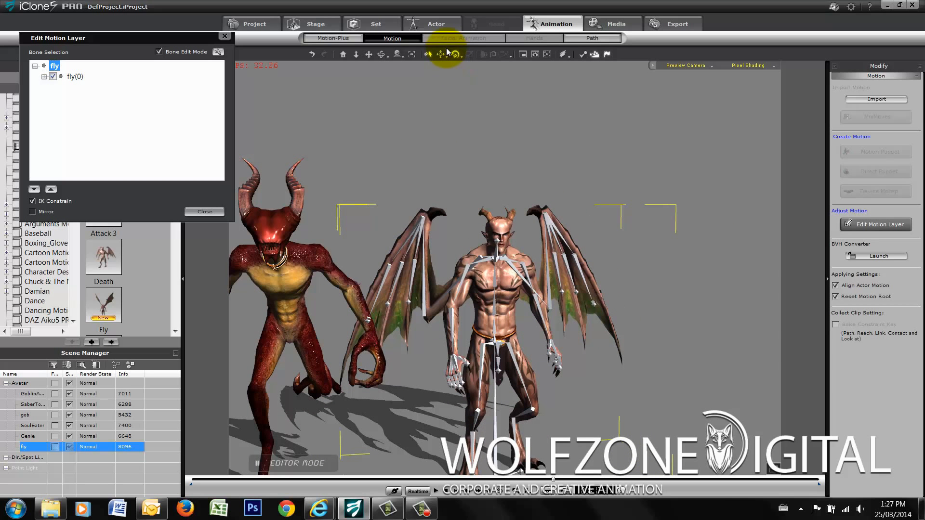
- Select the AngelRArm2 bone in the gargoyle's right wing and rotate it slightly
left_click(428, 55)
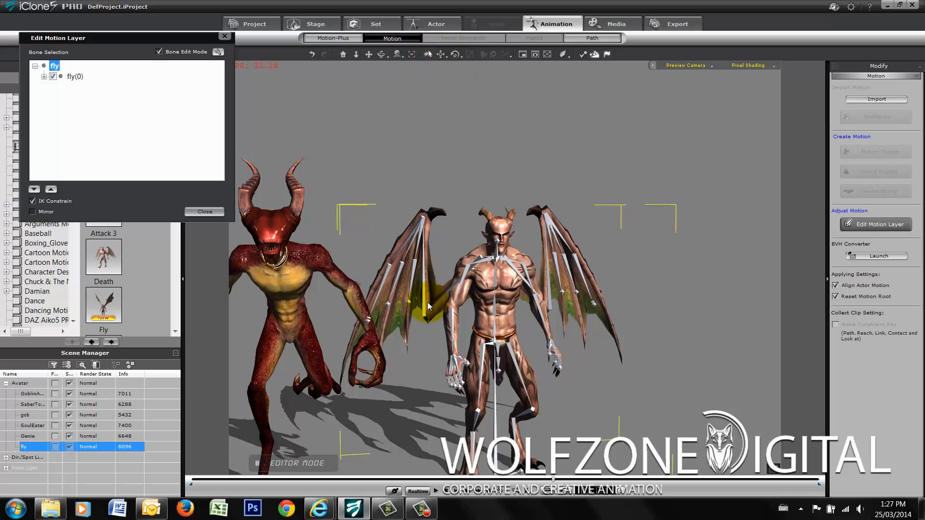
left_click(424, 304)
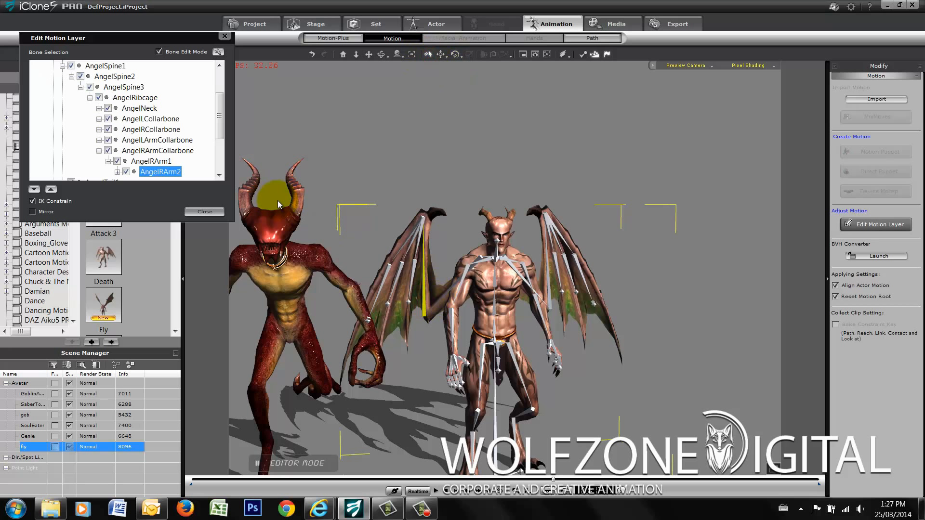
left_click(455, 54)
mouse_move(450, 263)
left_mouse_down()
mouse_move(443, 250)
mouse_move(429, 264)
mouse_move(456, 260)
left_mouse_up()
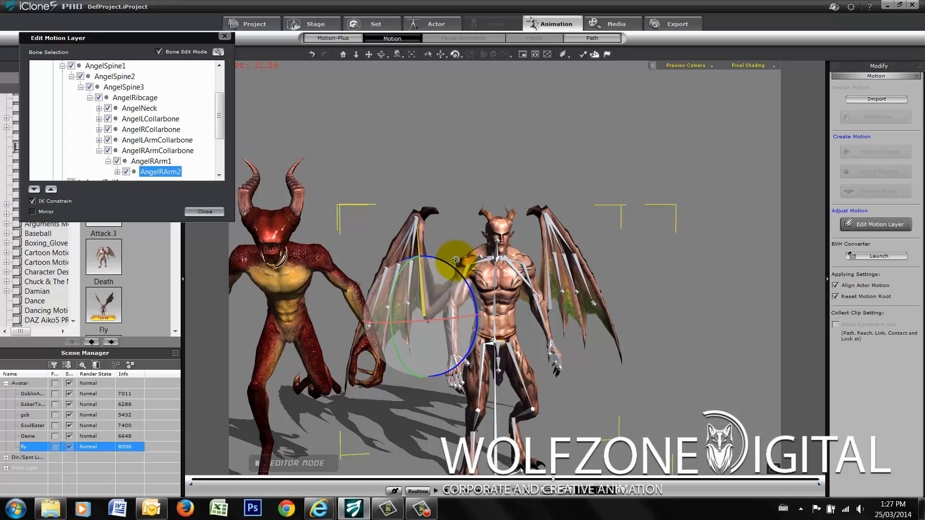
- Rotate the AngelLArmPalm bone in the gargoyle's left wing and close the motion layer editor
left_click(548, 270)
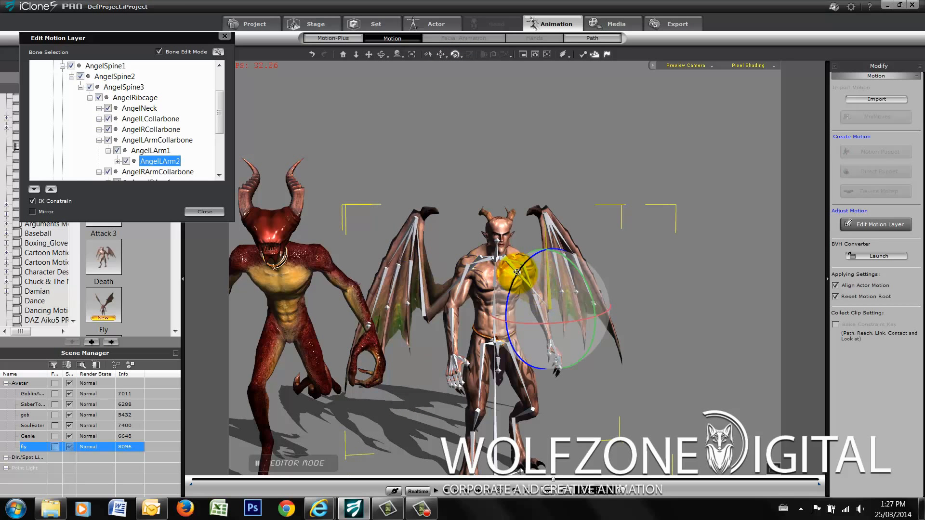
left_click(561, 237)
left_click_drag(585, 227, 596, 246)
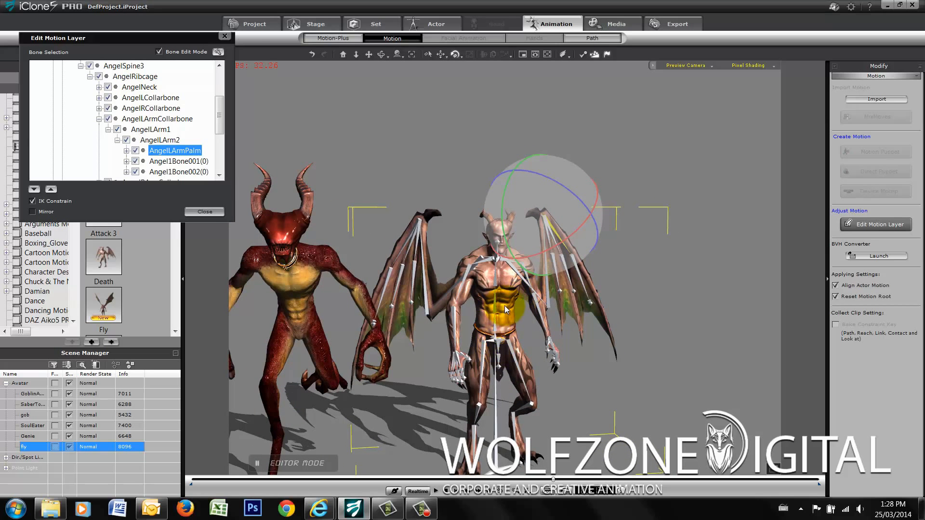
left_click(225, 36)
- Select the Soul Eater in the lineup, open the 3dFoin Soul Eater motion folder and browse its motions
left_click(371, 55)
left_click_drag(487, 243, 608, 238)
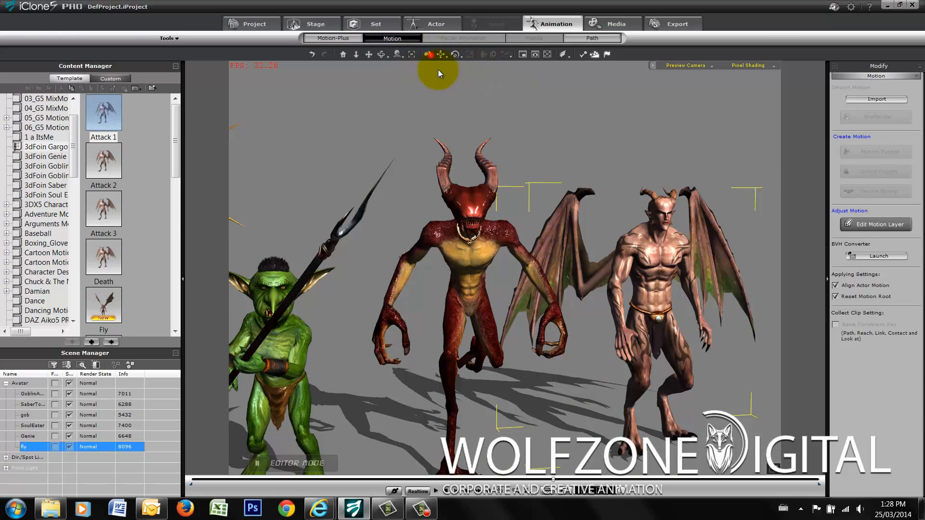
left_click(466, 274)
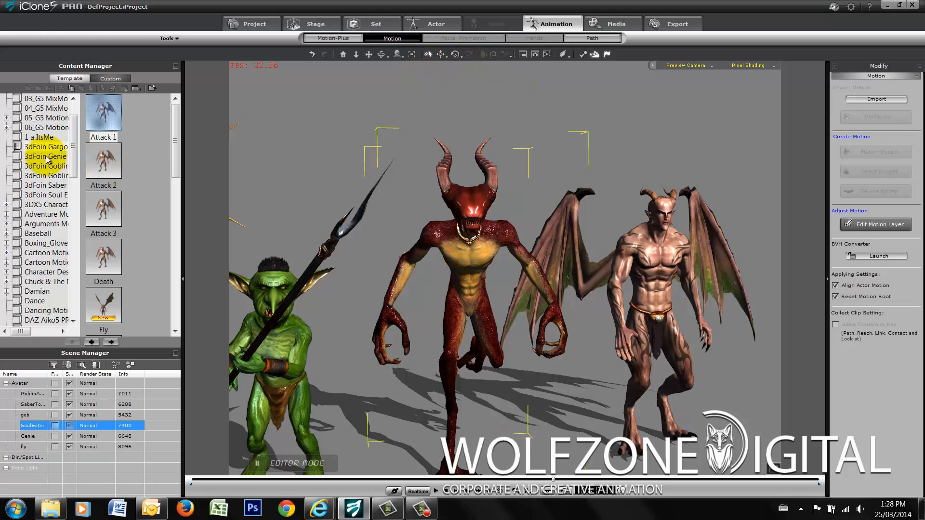
left_click(33, 197)
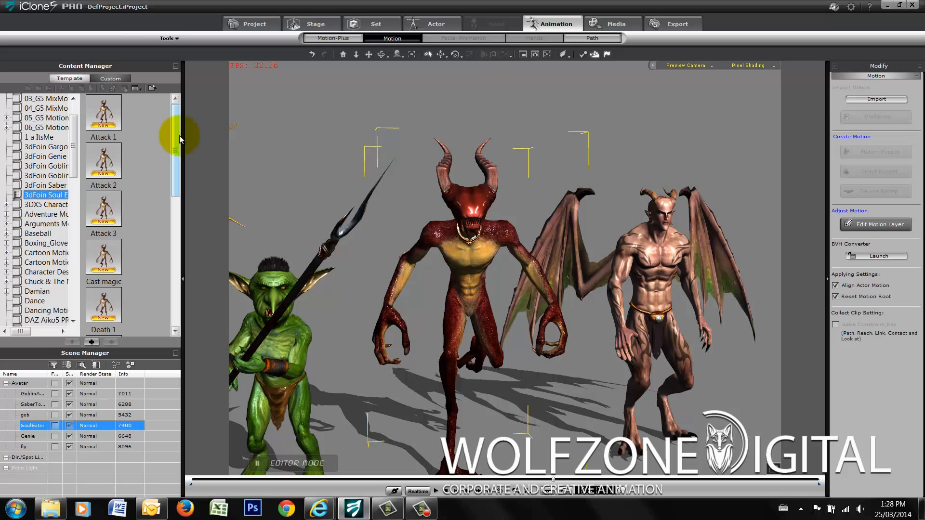
left_click_drag(175, 133, 182, 166)
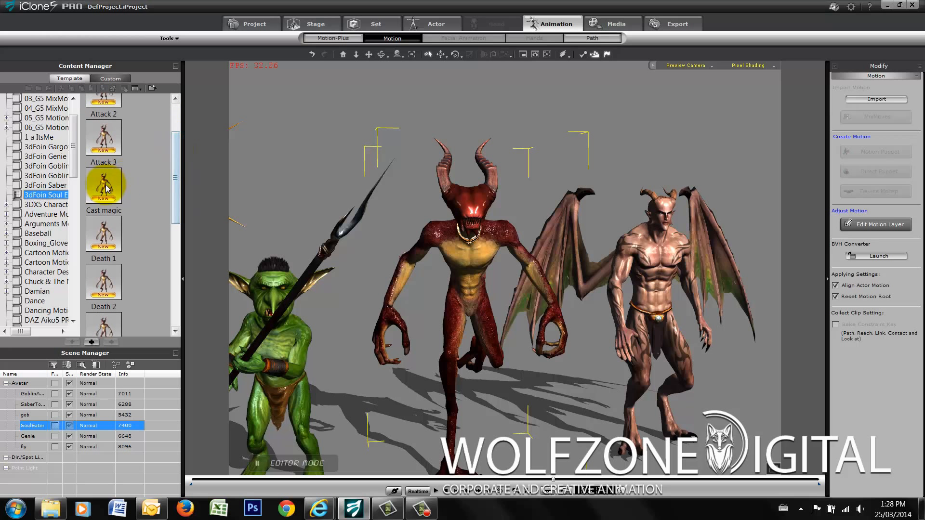
- Browse the Soul Eater's motions and apply Run followed by Idle to the character
left_click_drag(179, 204, 186, 311)
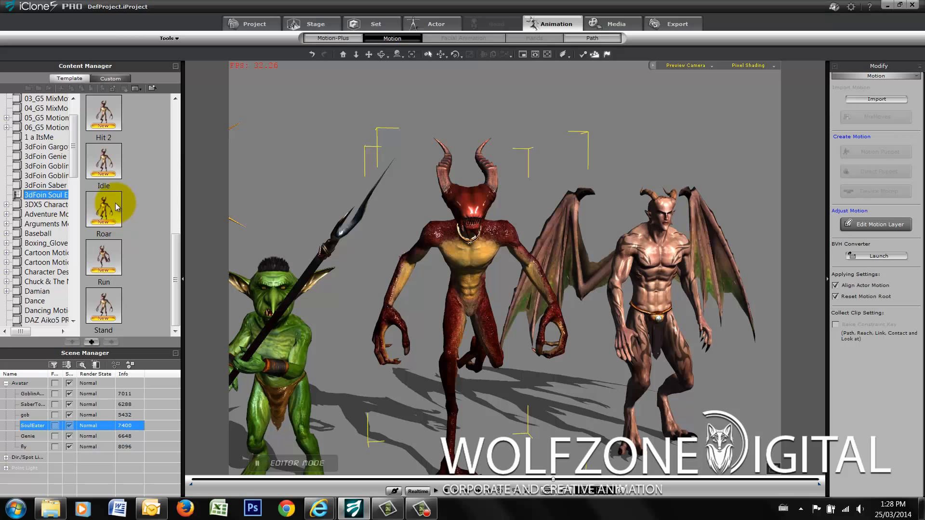
left_click_drag(176, 273, 174, 300)
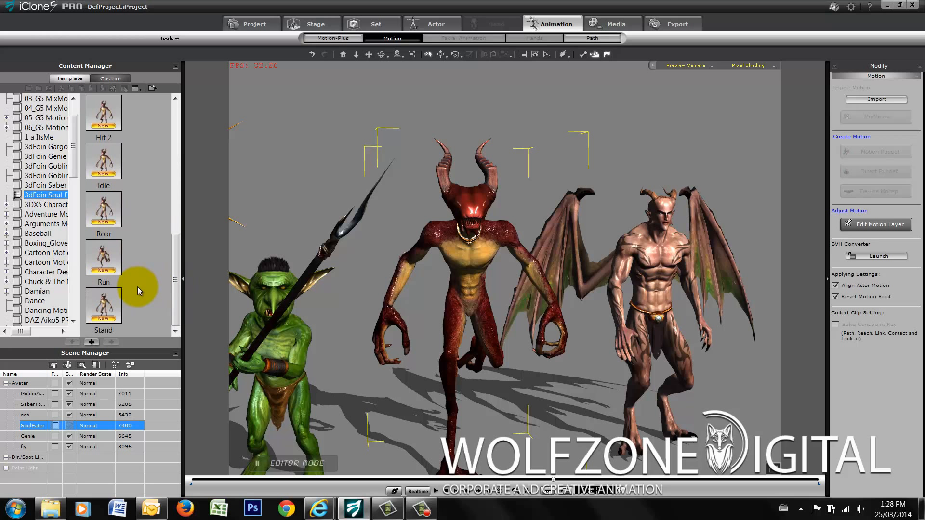
double_click(105, 260)
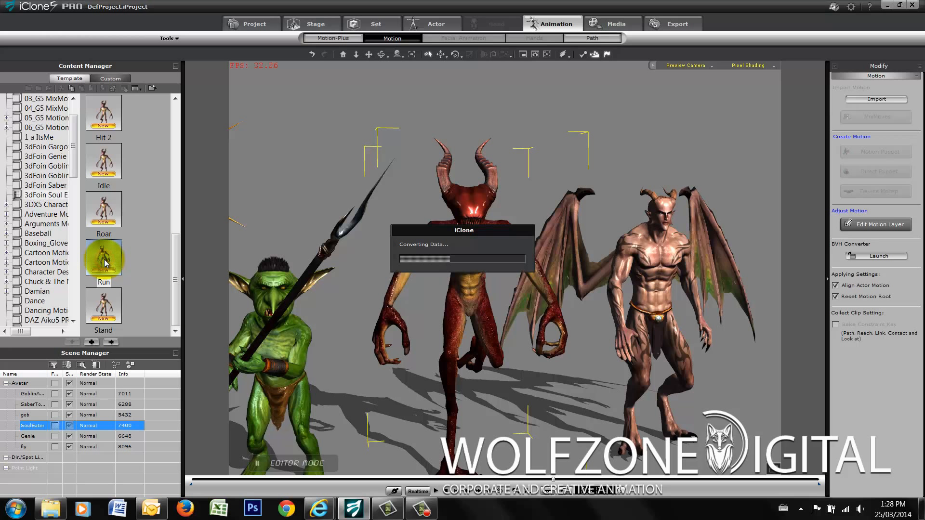
scroll(105, 260, "up", 1)
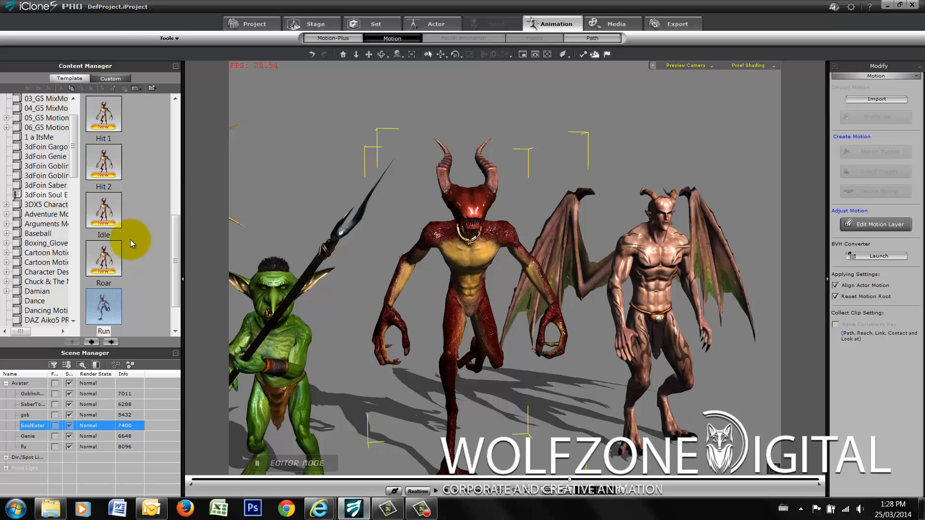
double_click(106, 212)
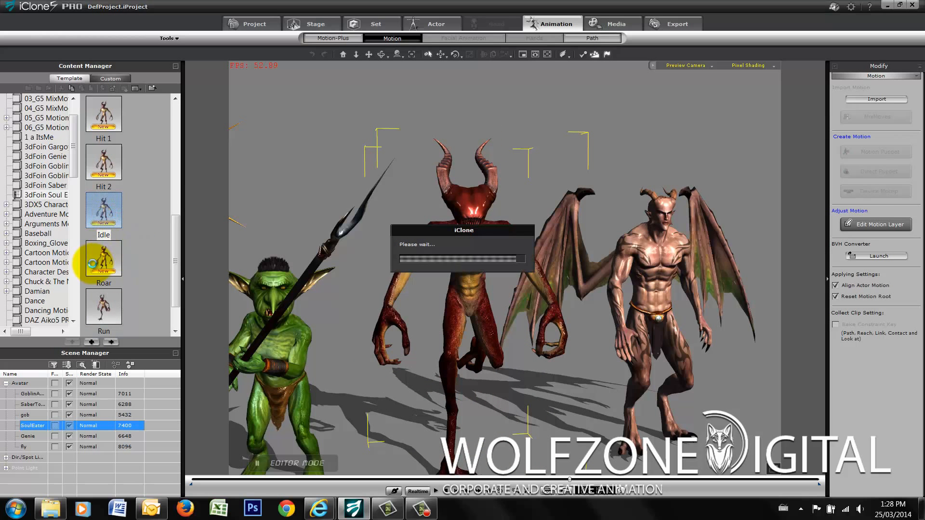
scroll(93, 258, "up", 2)
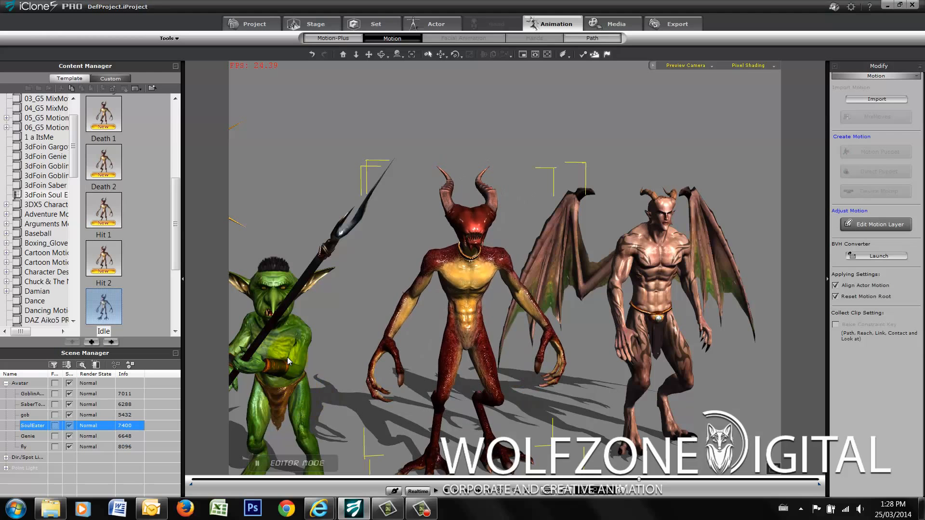
- Select the small spear-carrying goblin, open the 3dFoin Goblin motion folder and browse its motions
left_click(280, 345)
left_click(371, 54)
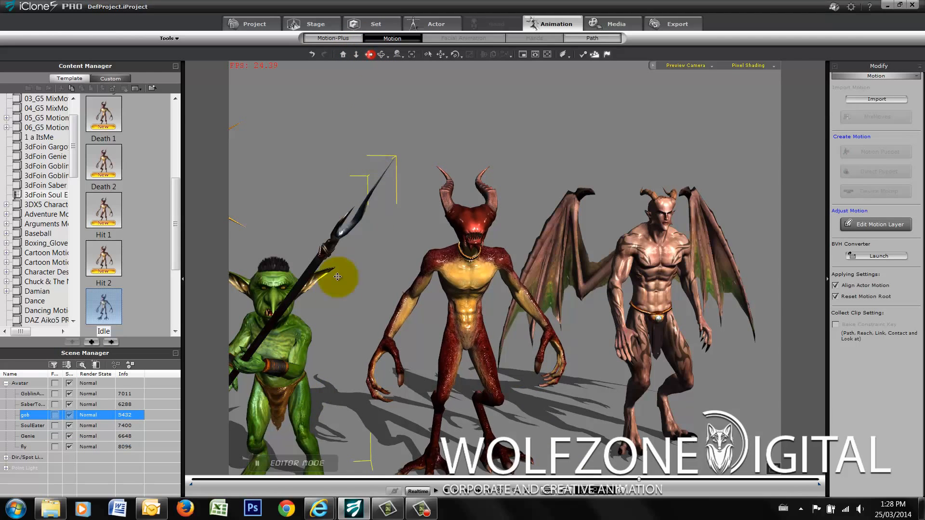
left_click_drag(339, 288, 570, 212)
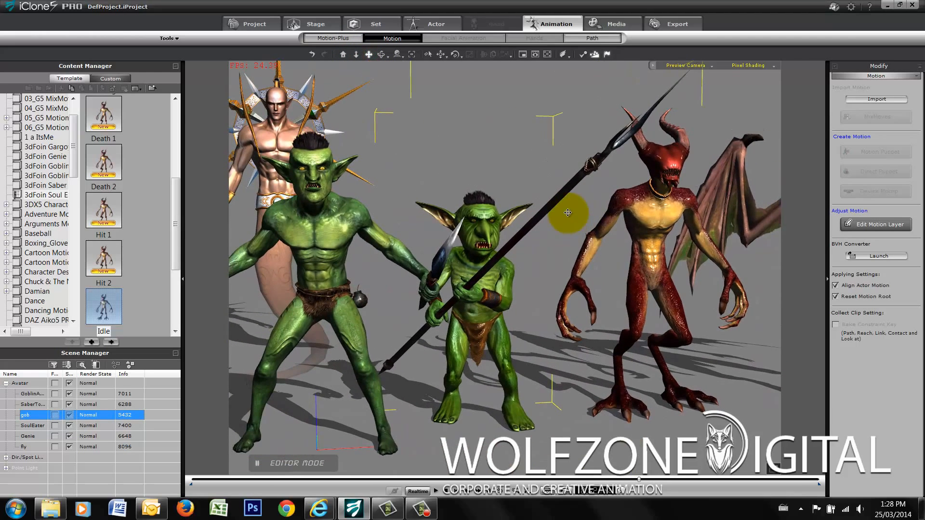
left_click(33, 167)
left_click_drag(179, 136, 176, 162)
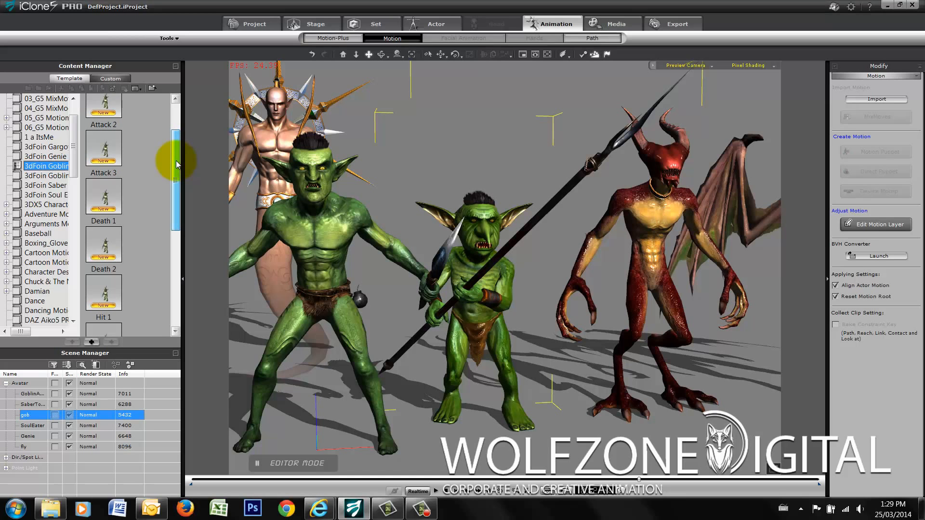
left_click(381, 55)
left_click_drag(570, 276, 592, 268)
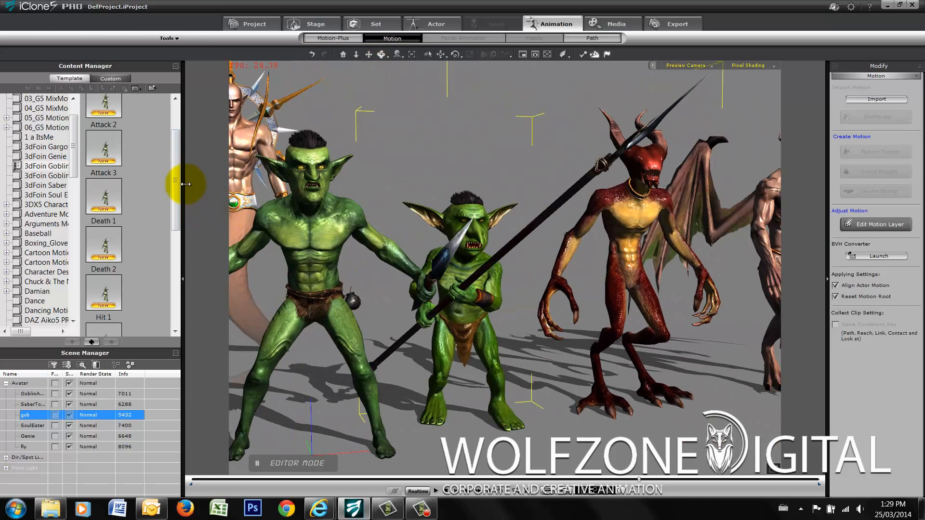
left_click_drag(176, 170, 174, 139)
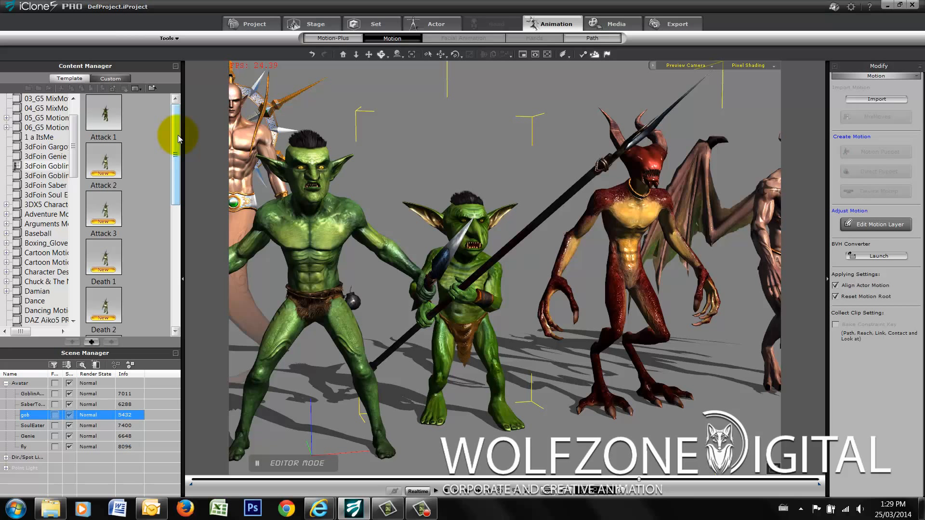
left_click_drag(178, 135, 178, 294)
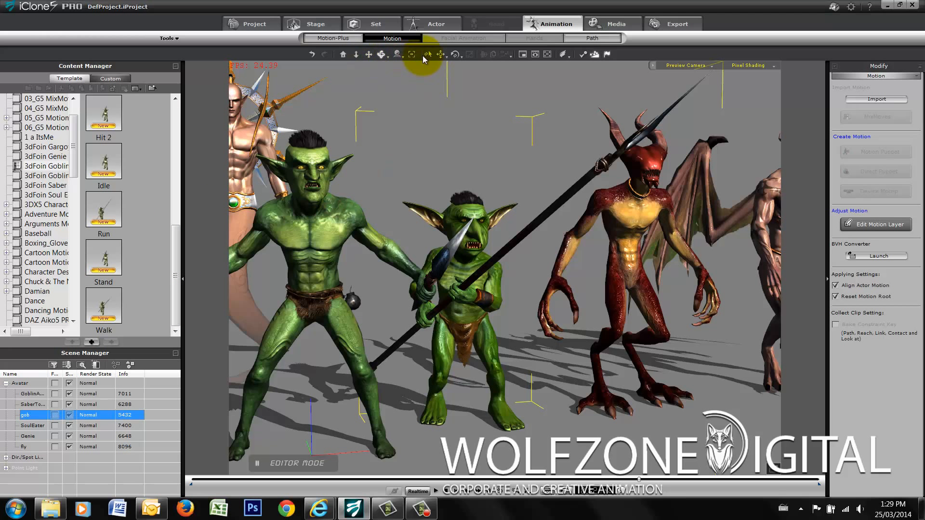
- Select the goblin assassin, open the 3dFoin Goblin Assassin motion folder and browse its motions
left_click(331, 185)
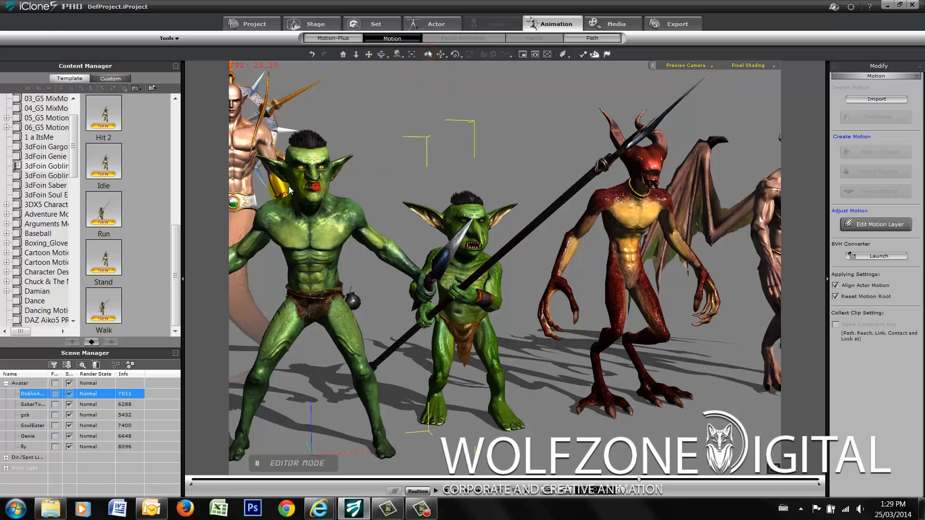
left_click(37, 176)
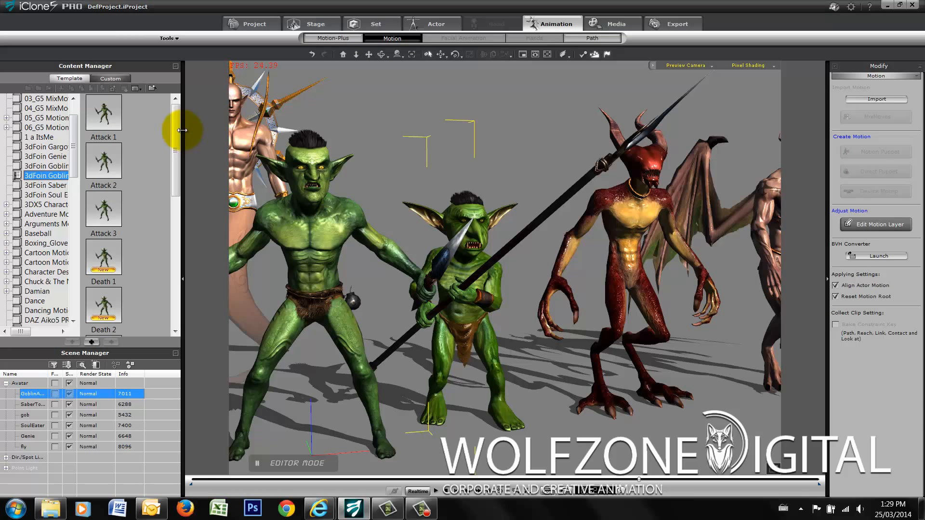
left_click_drag(174, 129, 183, 277)
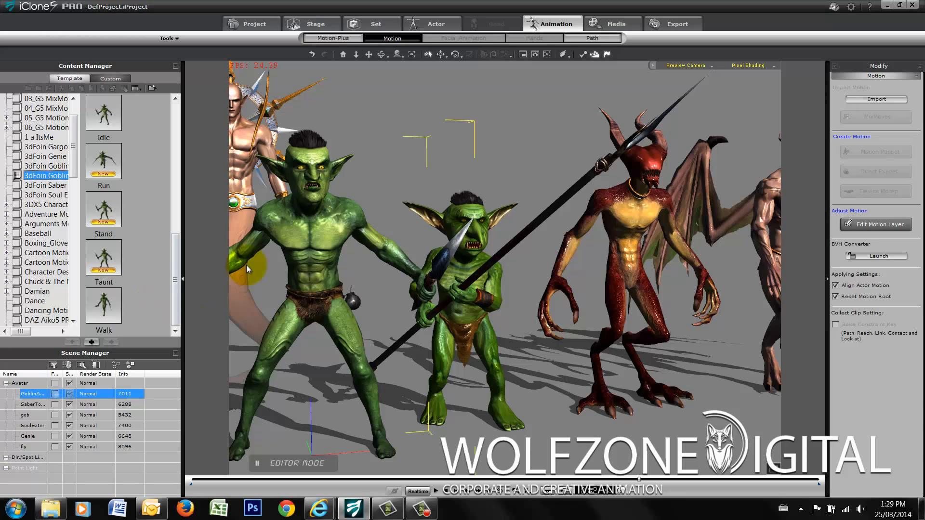
- Select the Genie, open the 3dFoin Genie motion folder and move the character forward in front of the lineup
left_click(235, 161)
left_click(44, 157)
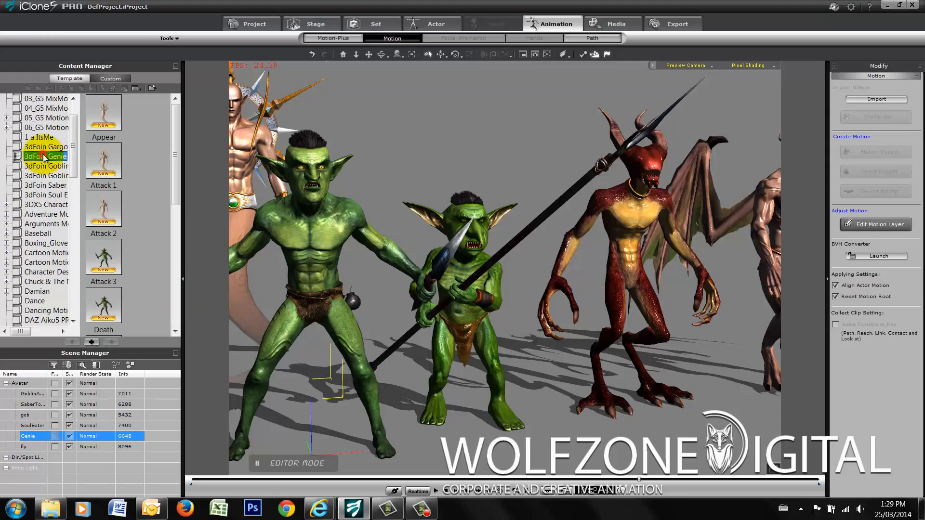
left_click(369, 57)
left_click_drag(410, 232, 455, 288)
scroll(455, 288, "down", 7)
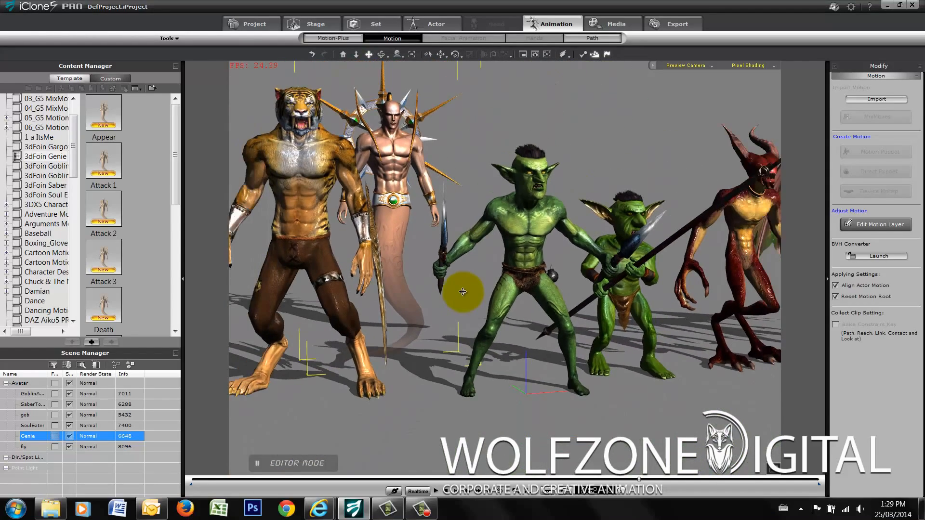
left_click(440, 54)
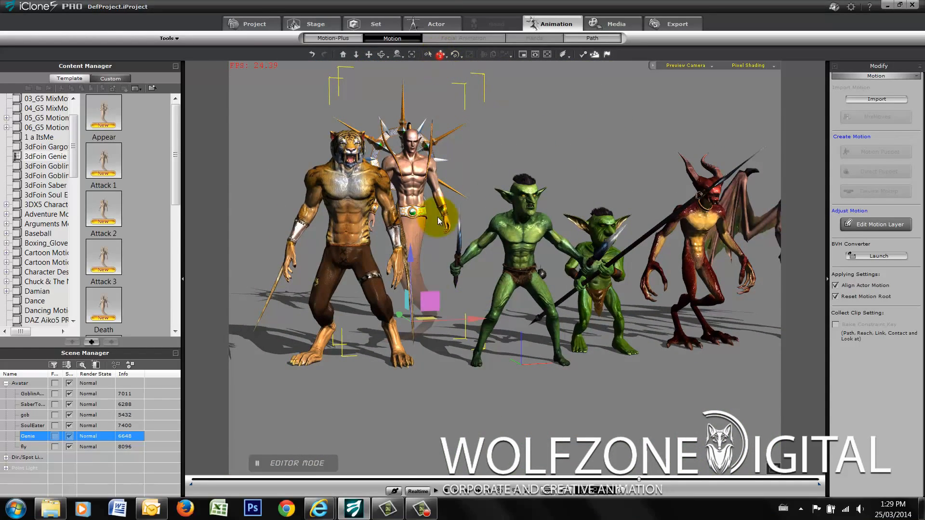
left_click_drag(428, 320, 556, 363)
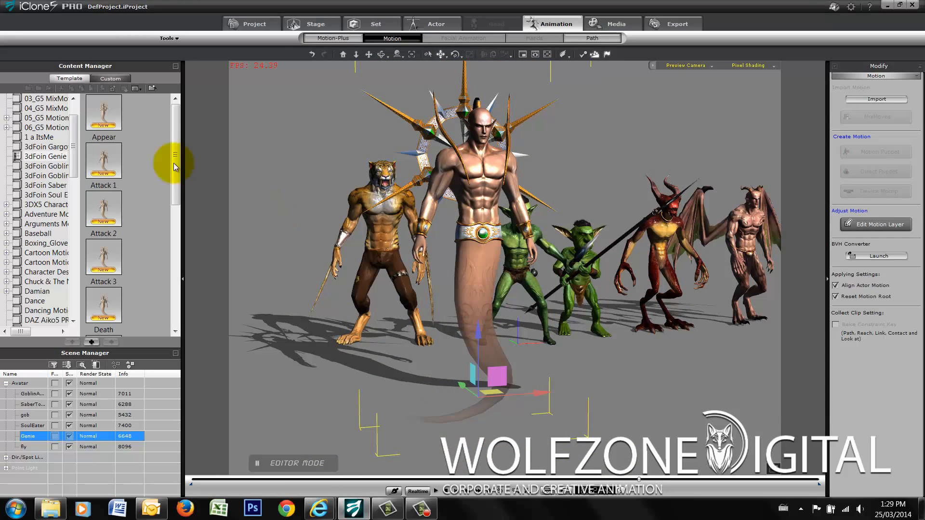
- Apply the Appear motion and the Fly motion to the Genie
double_click(108, 121)
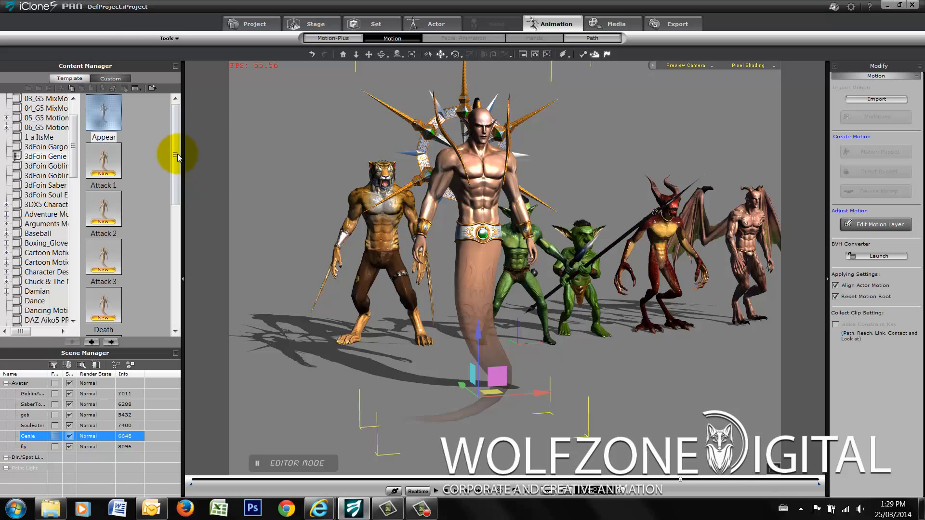
left_click_drag(177, 157, 177, 233)
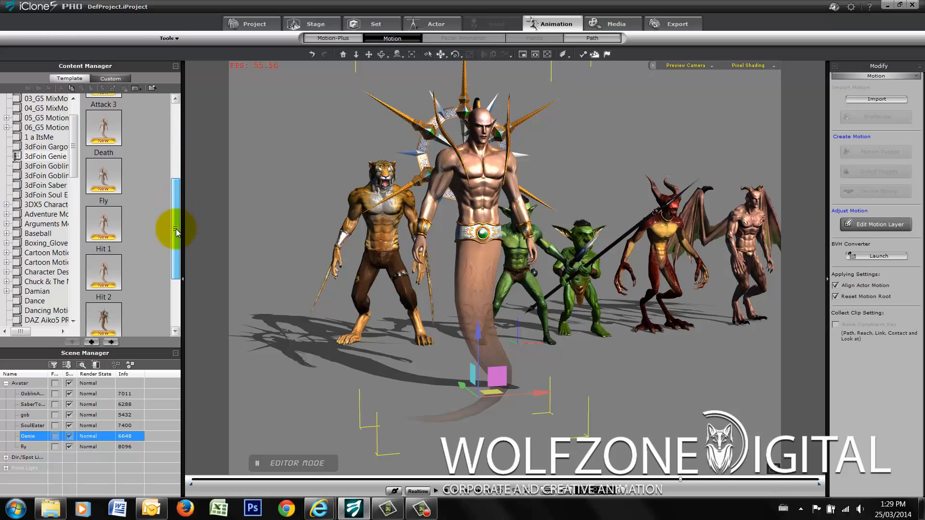
double_click(106, 178)
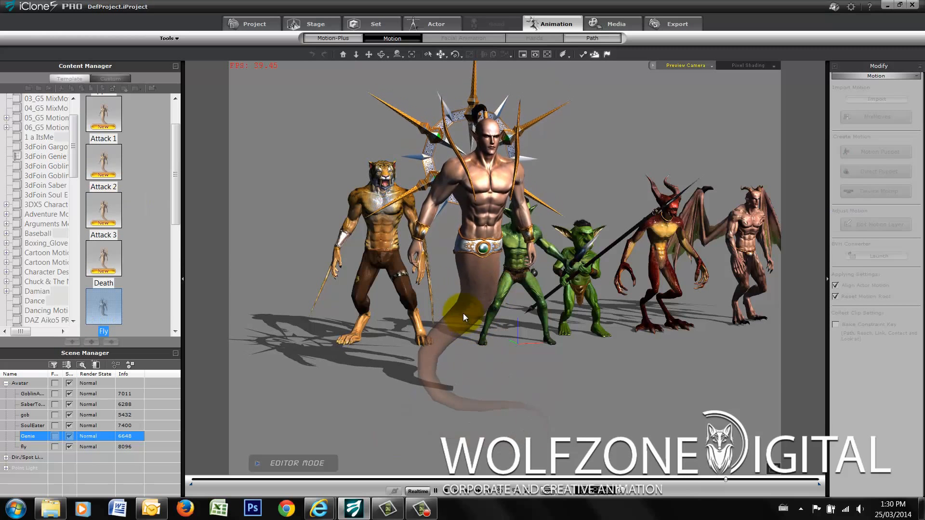
left_click(483, 139)
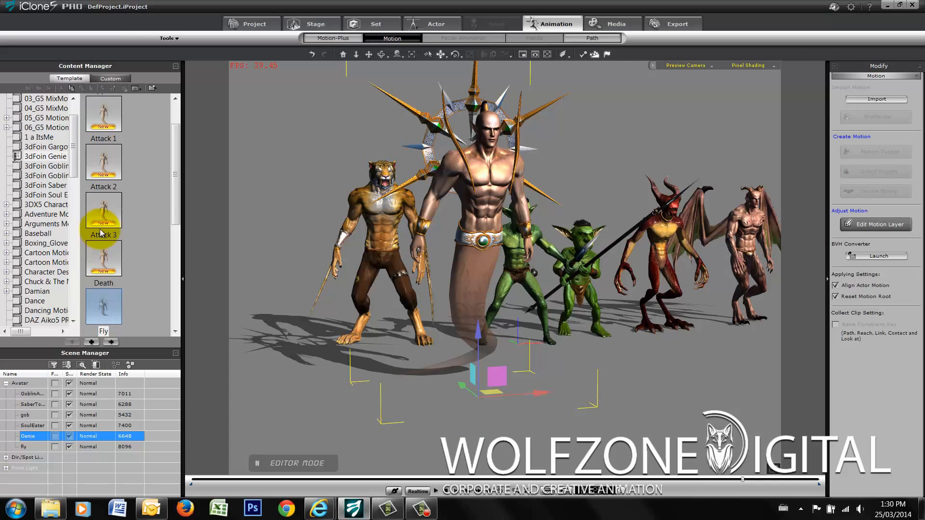
- Apply the Talk 1 motion to the Genie and move the character aside, away from the Saber Tooth
left_click_drag(178, 195, 177, 324)
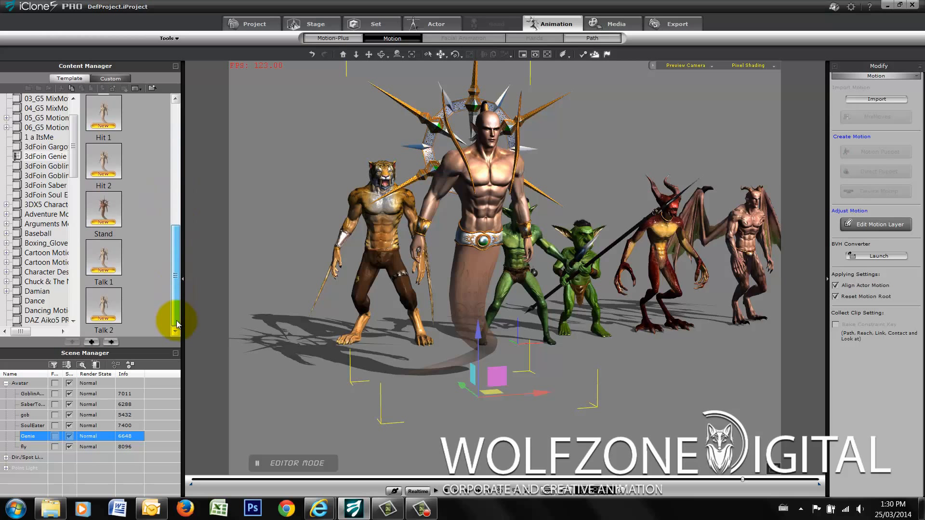
double_click(107, 259)
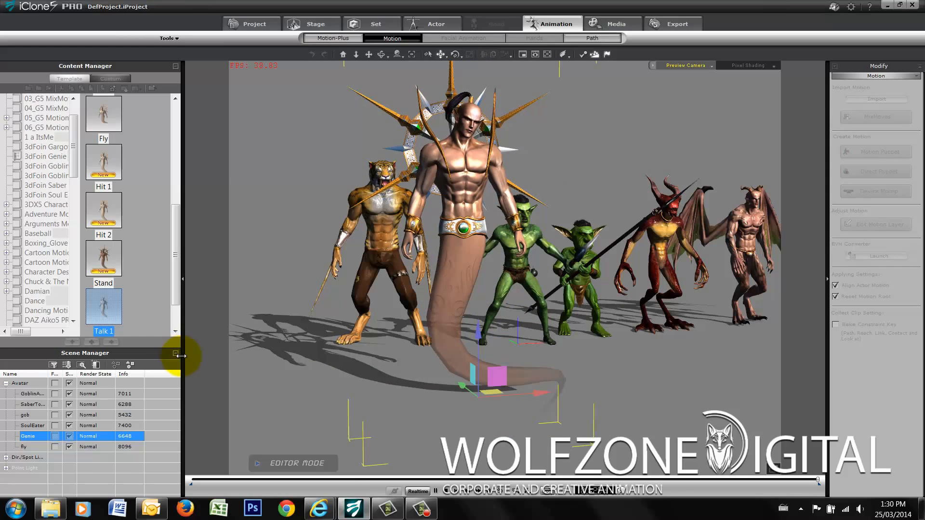
left_click(381, 241)
left_click(466, 227)
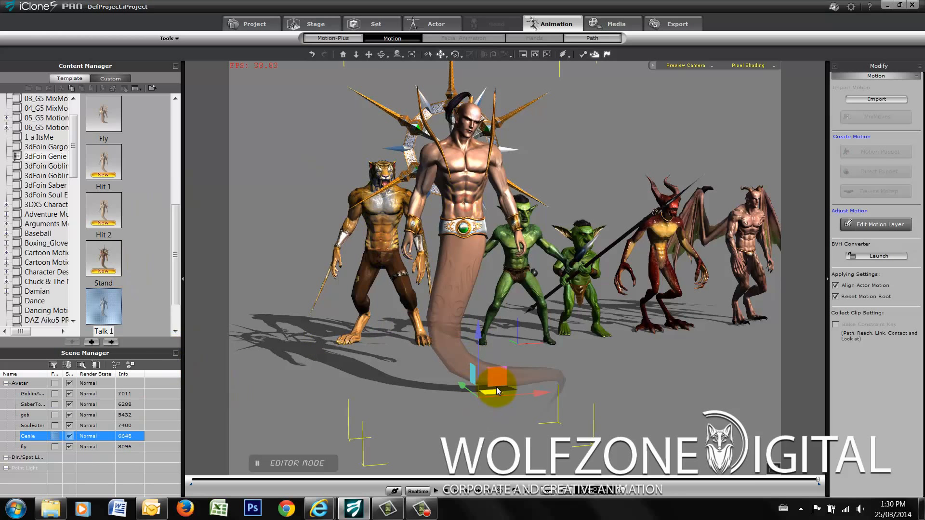
left_click_drag(496, 389, 640, 360)
- Select the Saber Tooth tiger character and examine its body and arm blades up close
left_click(397, 220)
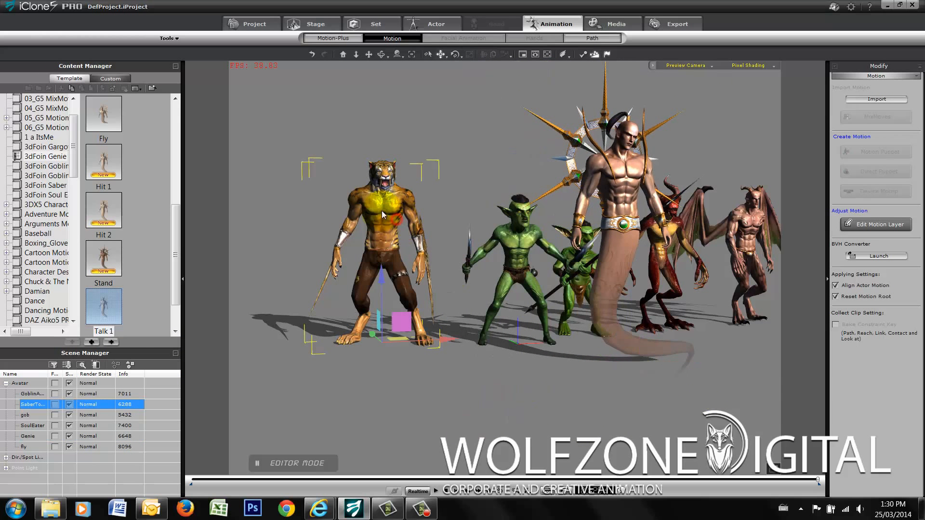
left_click(343, 55)
left_click(384, 54)
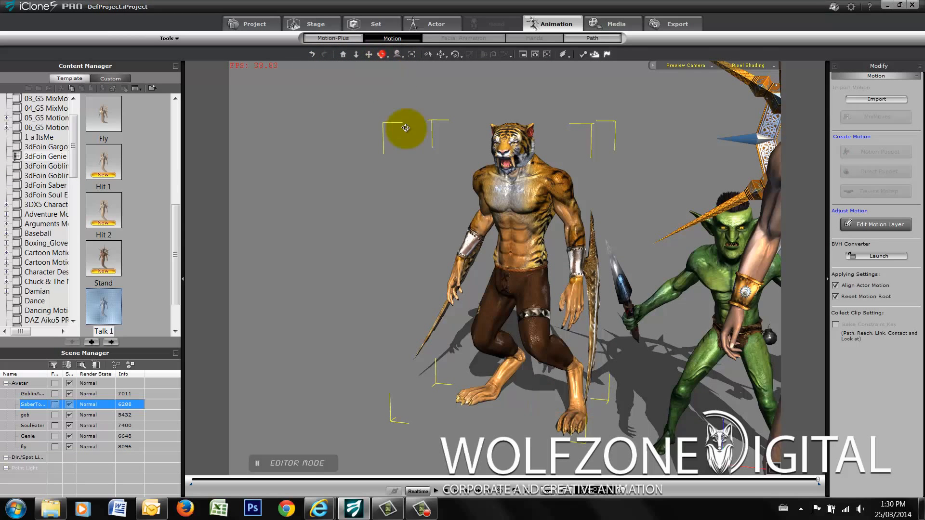
left_click_drag(409, 215, 555, 142)
scroll(548, 136, "up", 3)
scroll(547, 136, "up", 2)
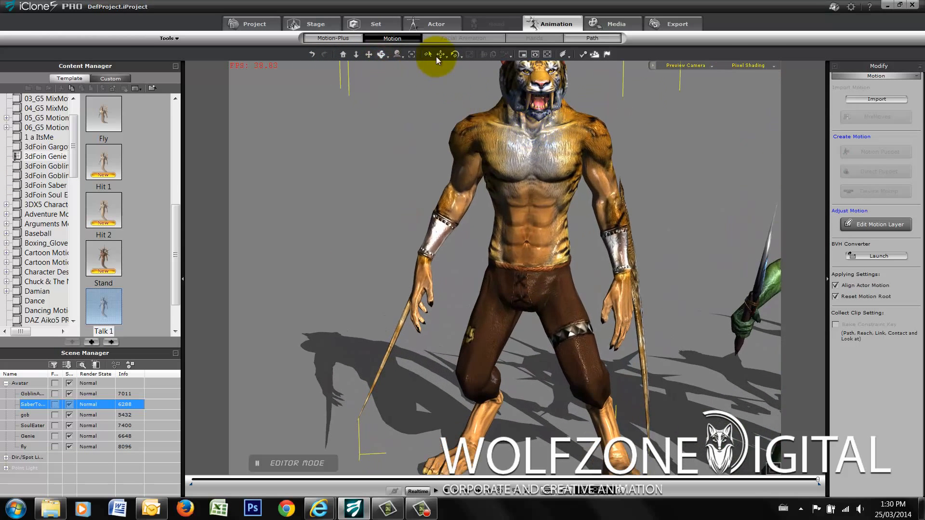
left_click(369, 54)
left_click_drag(496, 121, 446, 178)
scroll(445, 178, "down", 3)
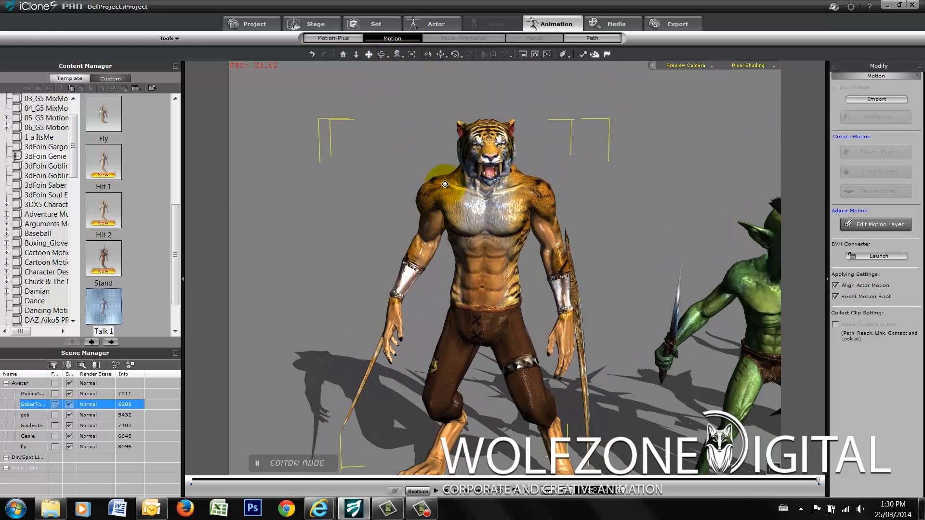
left_click_drag(570, 217, 513, 203)
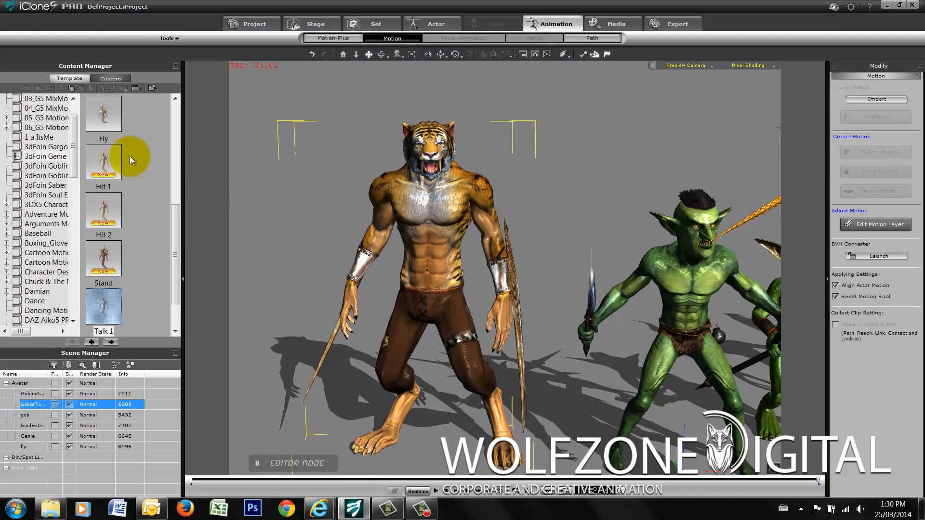
- Open the 3dFoin Saber motion folder, browse its motions and bring the whole character lineup back into view
left_click(33, 186)
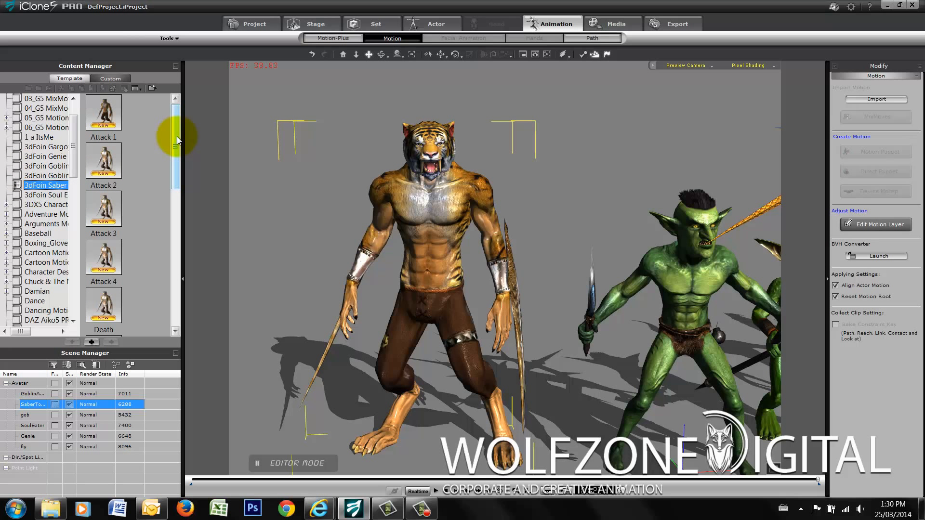
left_click_drag(177, 137, 175, 284)
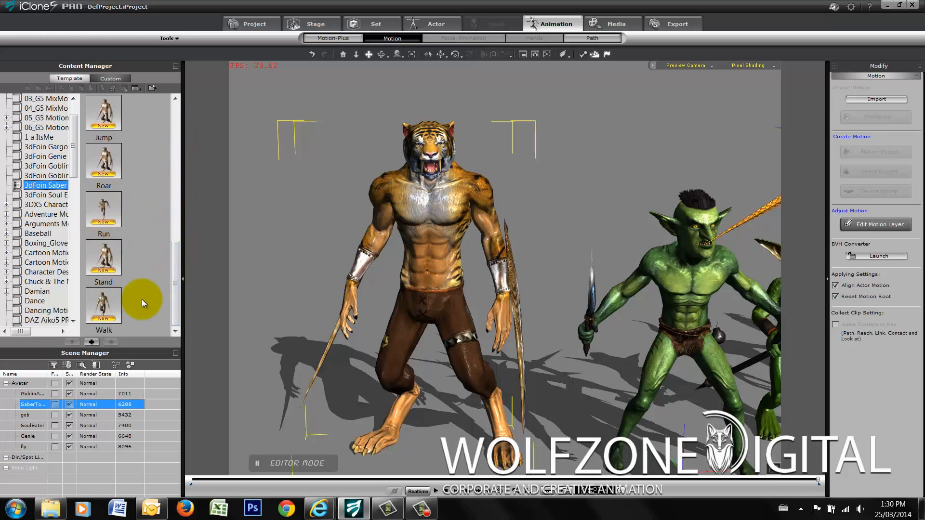
left_click(356, 55)
left_click_drag(507, 150, 530, 274)
left_click(369, 53)
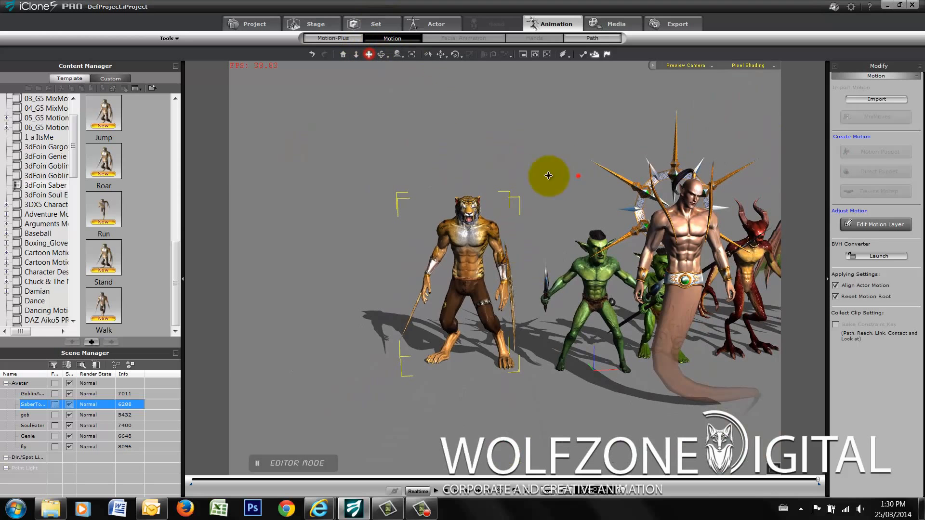
left_click_drag(543, 175, 419, 196)
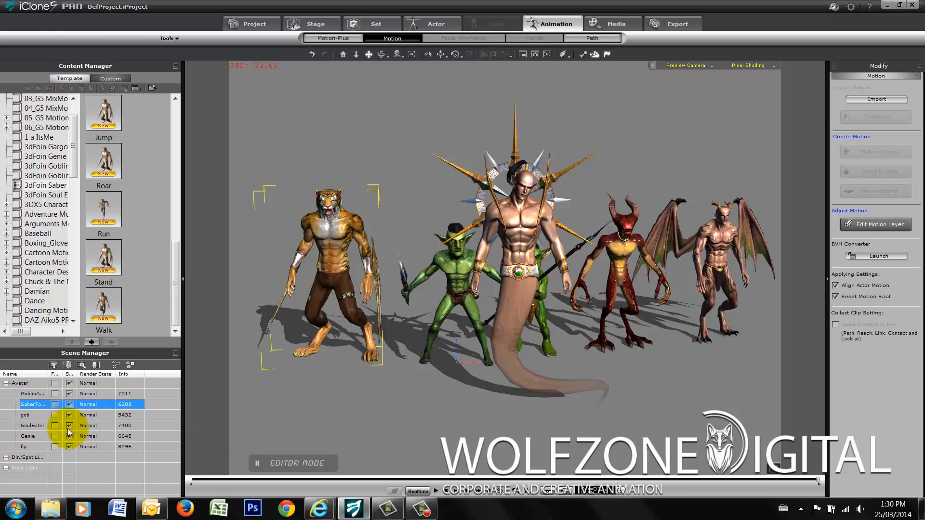
- Select the Genie, fly, SoulEater, gob, Saber Tooth and armed goblin avatars in turn to compare their polygon counts
left_click(34, 437)
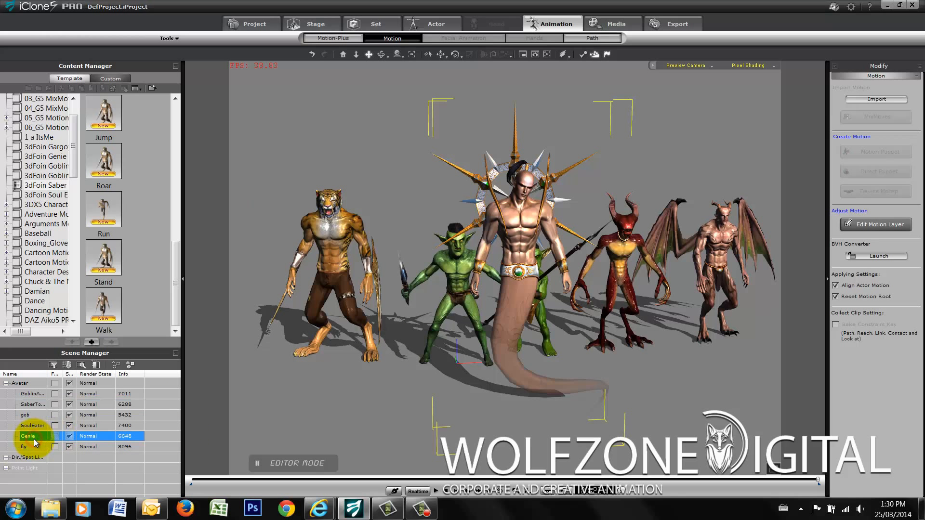
left_click(122, 447)
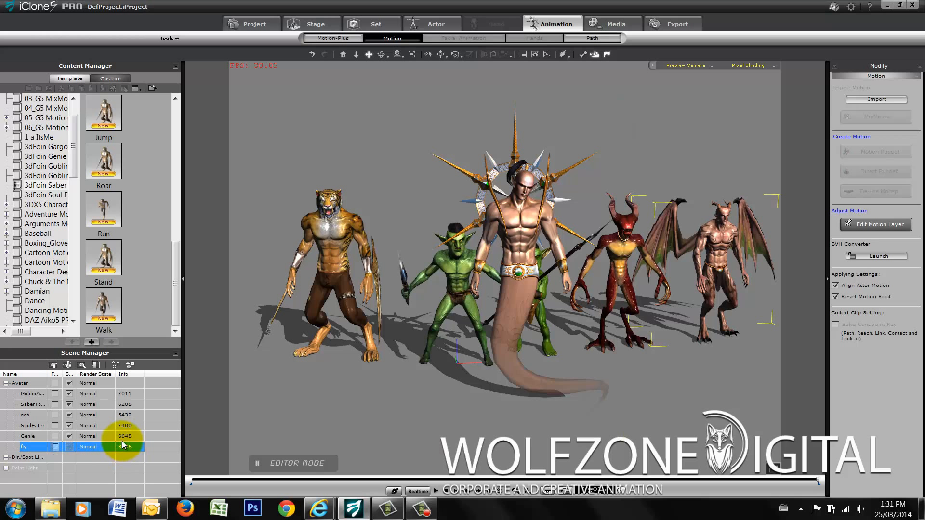
left_click(122, 437)
left_click(126, 426)
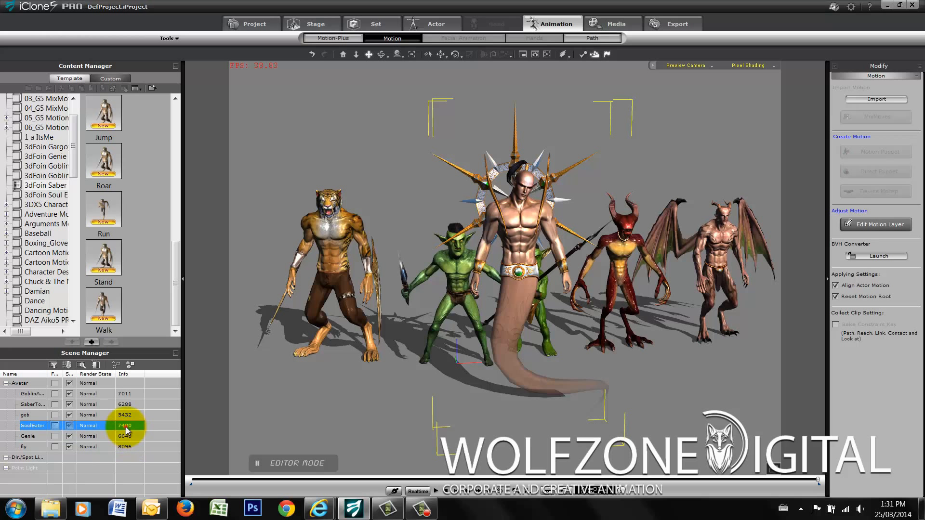
left_click(129, 417)
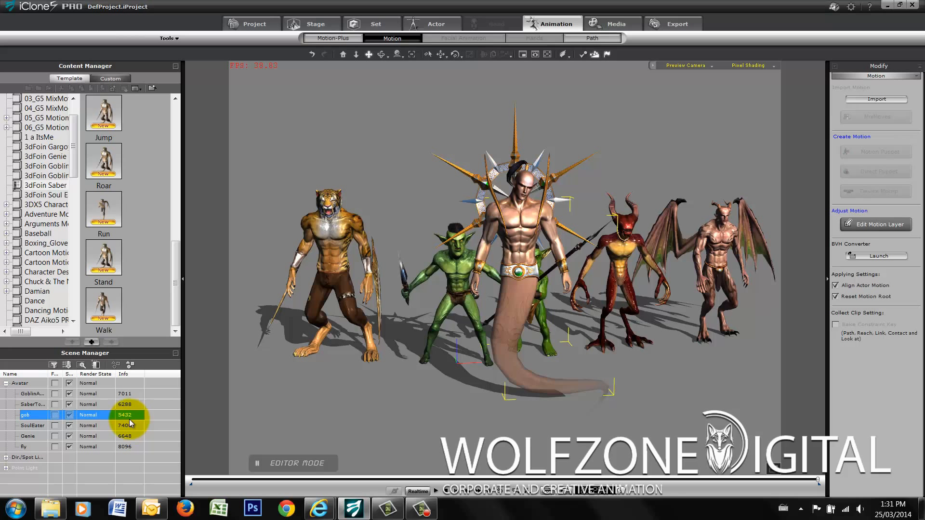
left_click(126, 406)
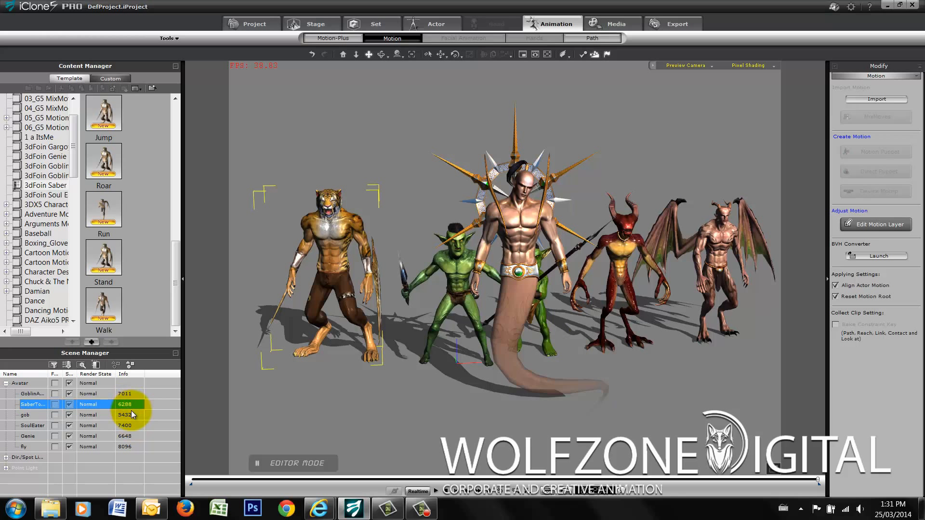
left_click(127, 395)
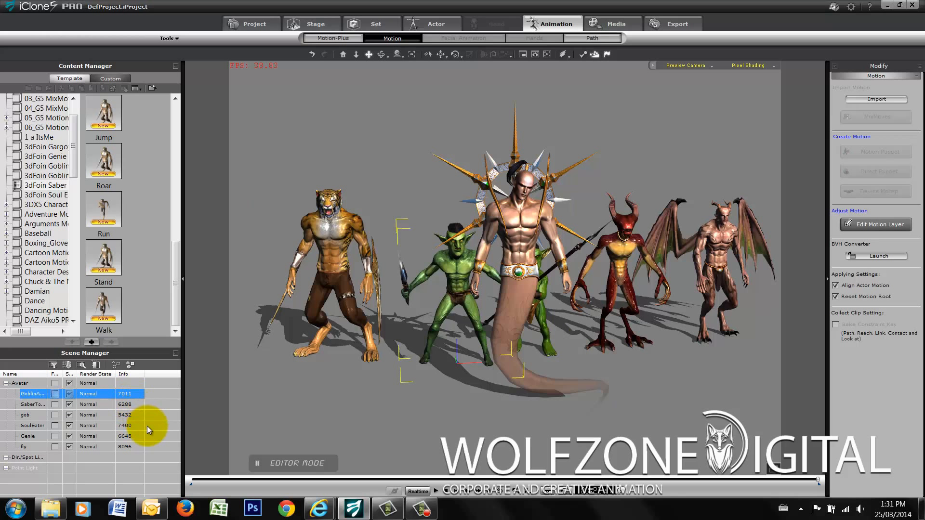
- Examine the character lineup more closely, ending on a close-up of the Saber Tooth's head and torso
scroll(472, 291, "up", 1)
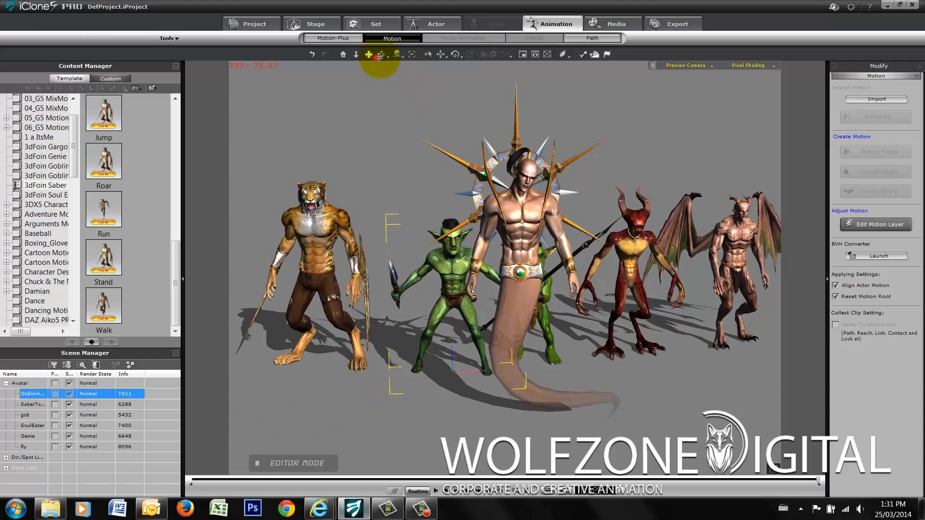
left_click(376, 55)
left_click_drag(713, 213, 775, 186)
scroll(620, 170, "up", 3)
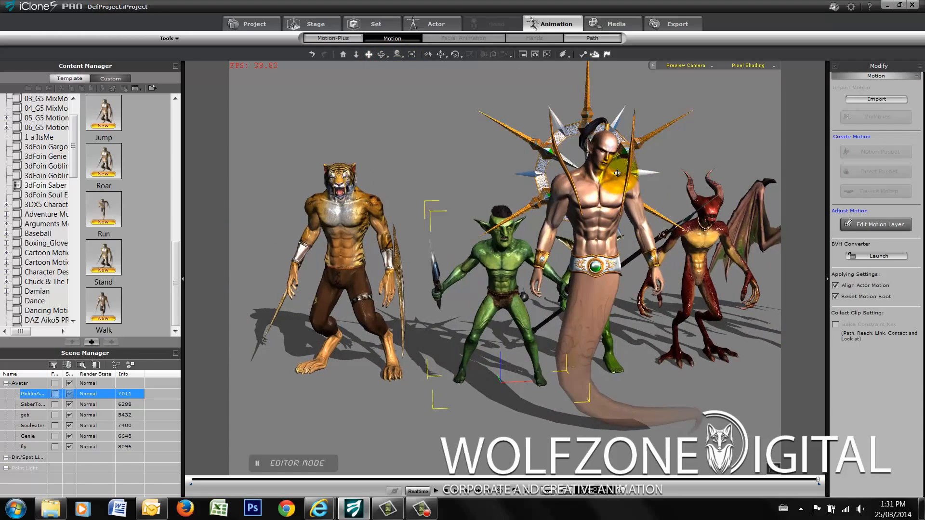
scroll(620, 167, "up", 2)
left_click_drag(623, 194, 619, 214)
left_click(356, 55)
left_click_drag(465, 327, 465, 320)
left_click(369, 54)
left_click_drag(434, 159, 450, 121)
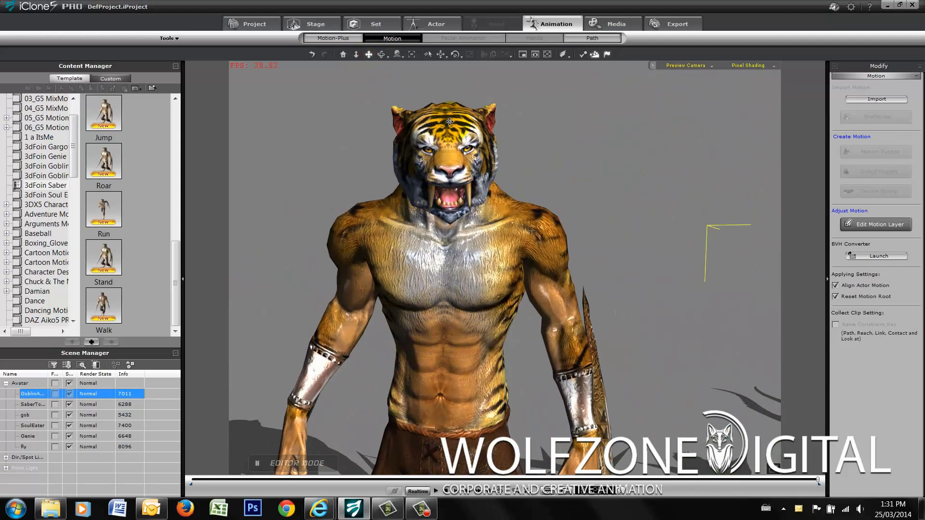
- Select the Saber Tooth and adjust its skin's diffuse texture, setting the hue to -2 and the brightness to -3
left_click(434, 289)
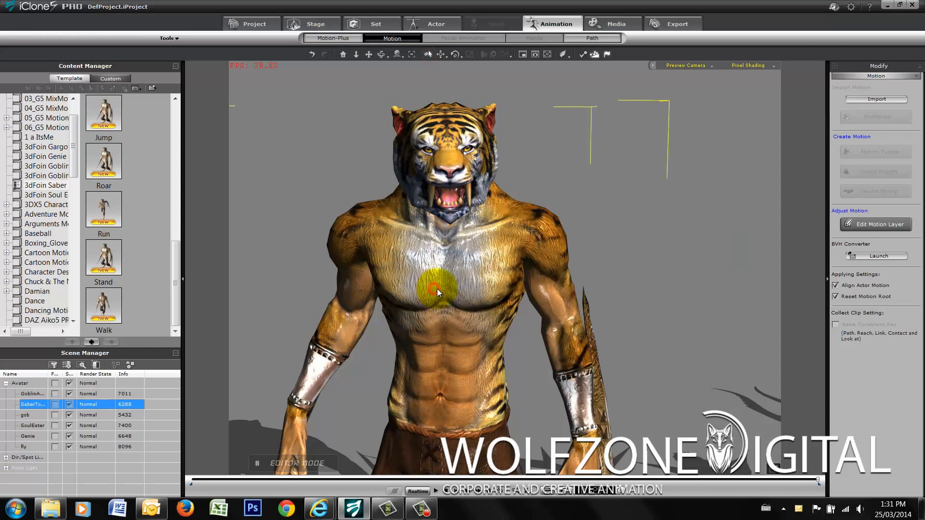
left_click(423, 29)
left_click(650, 36)
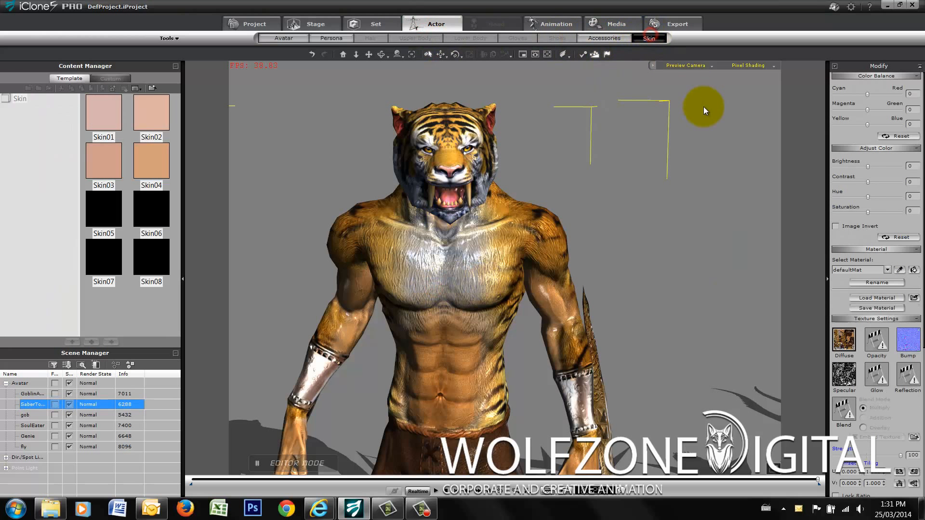
scroll(915, 237, "down", 3)
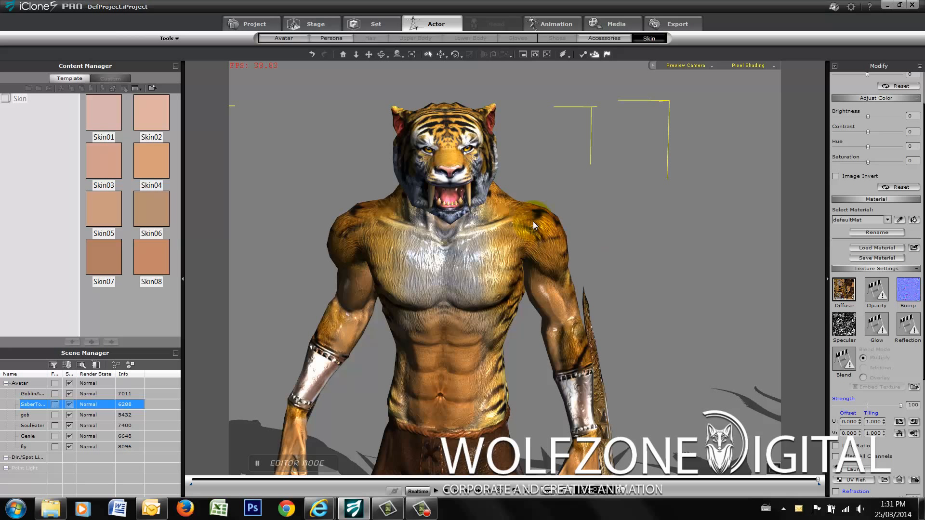
left_click(848, 289)
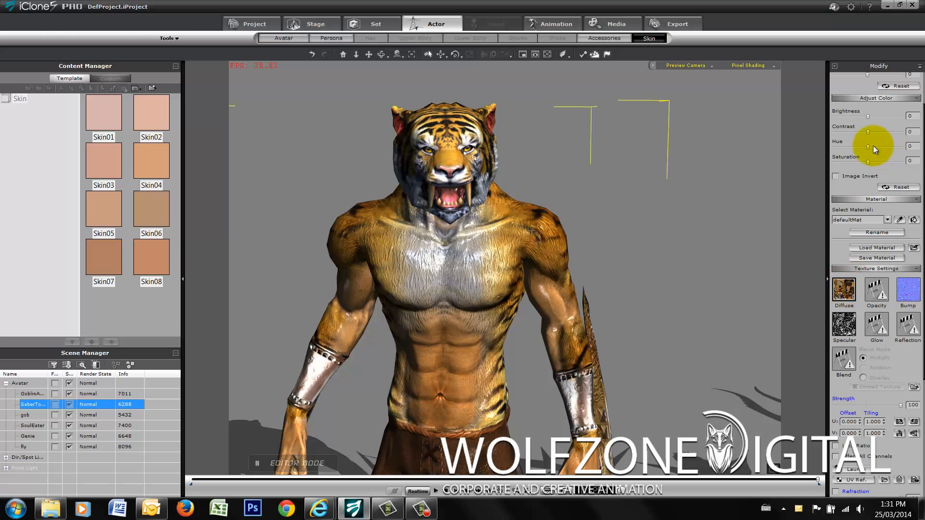
mouse_move(868, 146)
left_mouse_down()
mouse_move(883, 146)
mouse_move(861, 147)
mouse_move(886, 148)
mouse_move(868, 148)
mouse_move(867, 119)
mouse_move(852, 118)
mouse_move(866, 117)
left_mouse_up()
- Examine the Genie's upper body, belt and tail up close, along with the goblins and the horned red creature behind him
left_click(356, 55)
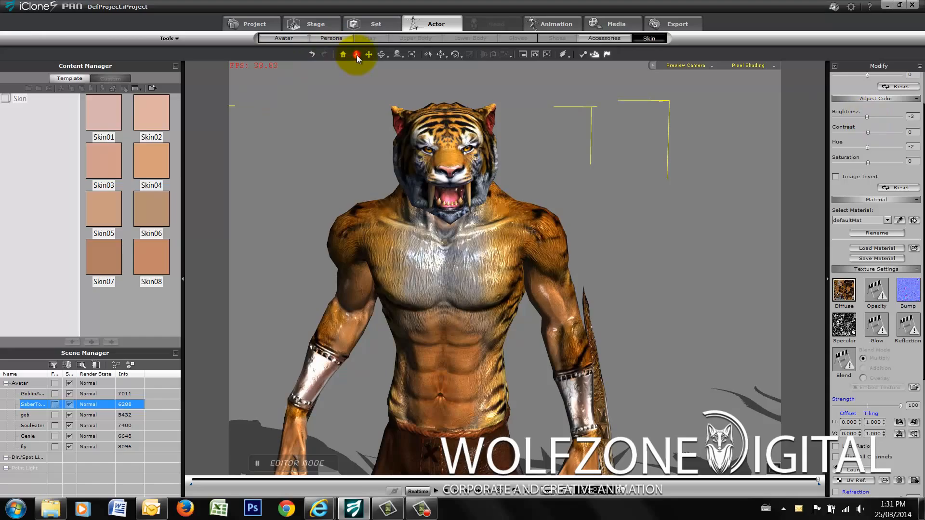
left_click_drag(404, 264, 442, 387)
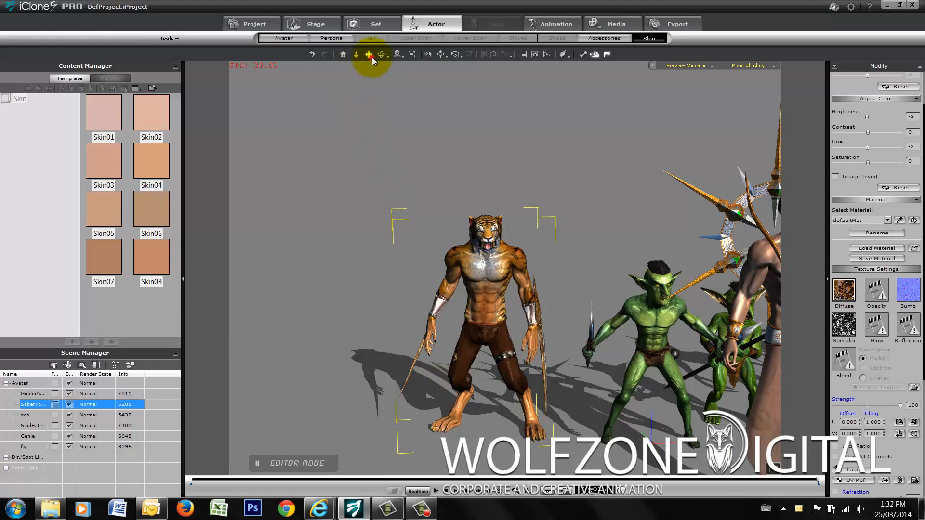
left_click(372, 57)
left_click_drag(601, 256, 268, 205)
left_click_drag(671, 271, 771, 318)
scroll(562, 273, "up", 5)
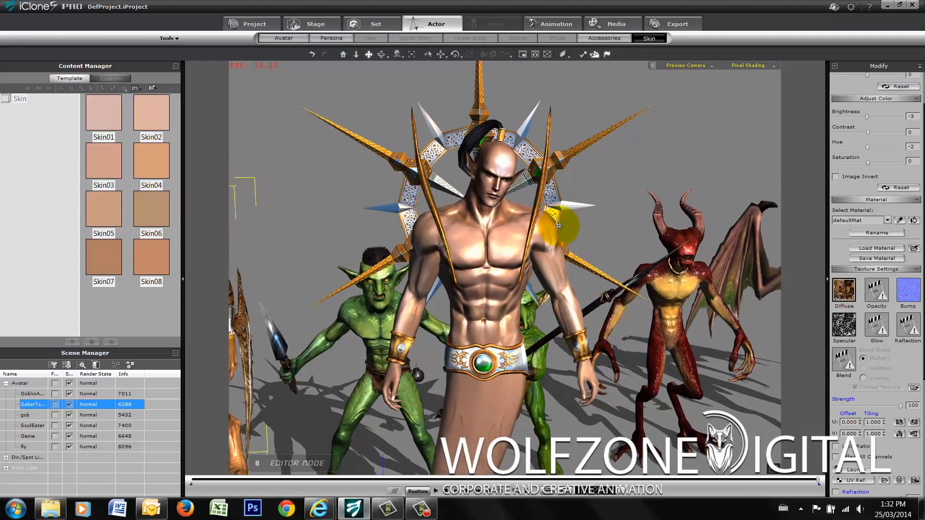
scroll(562, 225, "up", 5)
mouse_move(637, 230)
left_mouse_down()
mouse_move(614, 280)
mouse_move(641, 246)
mouse_move(632, 237)
left_mouse_up()
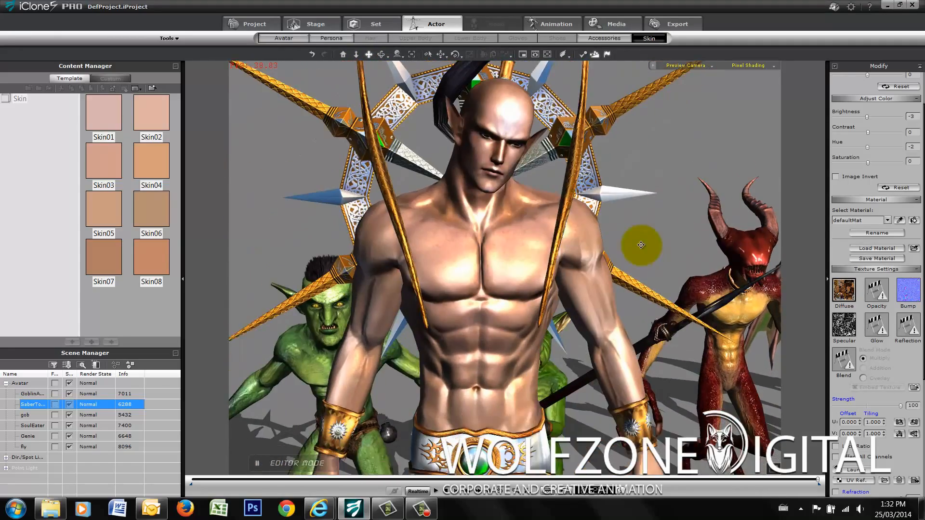
scroll(631, 243, "down", 6)
left_click_drag(576, 330, 456, 245)
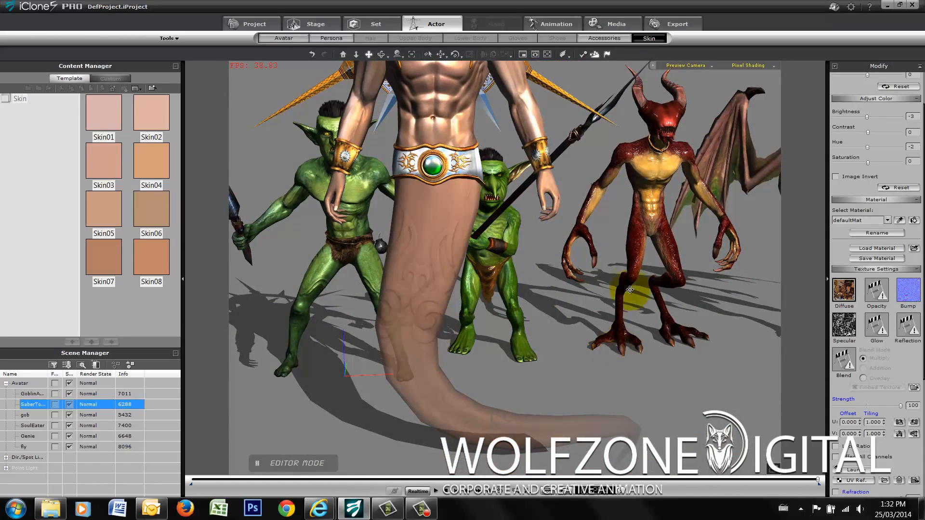
- Bring all six characters back into view and look at the lineup from a more angled viewpoint
left_click_drag(630, 290, 651, 357)
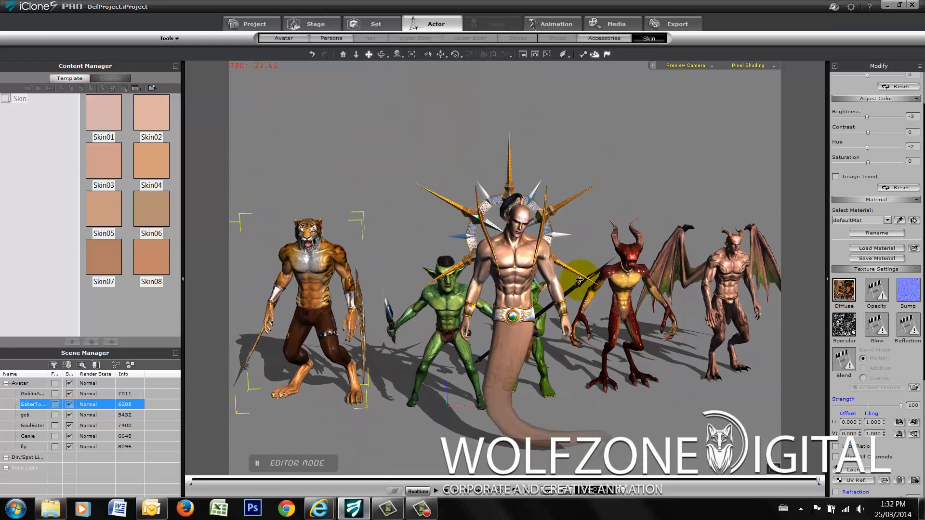
left_click_drag(542, 196, 557, 215)
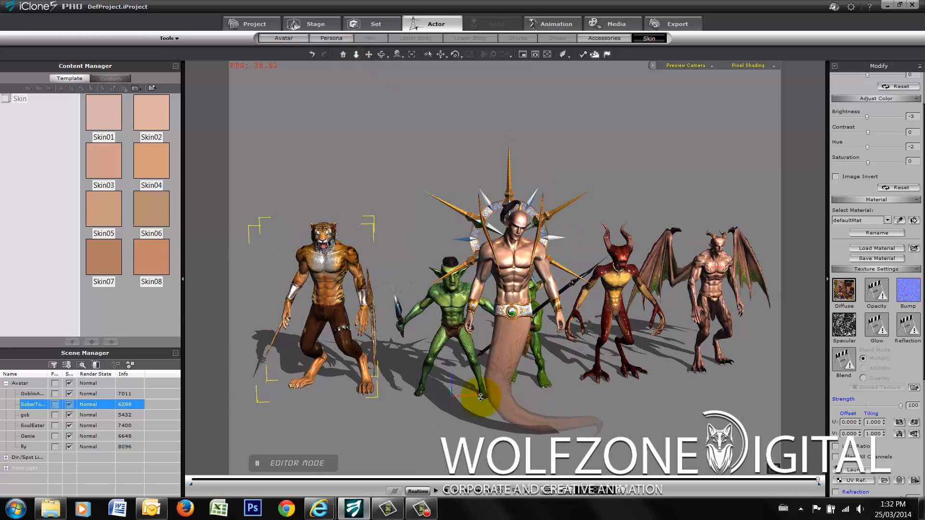
mouse_move(428, 516)
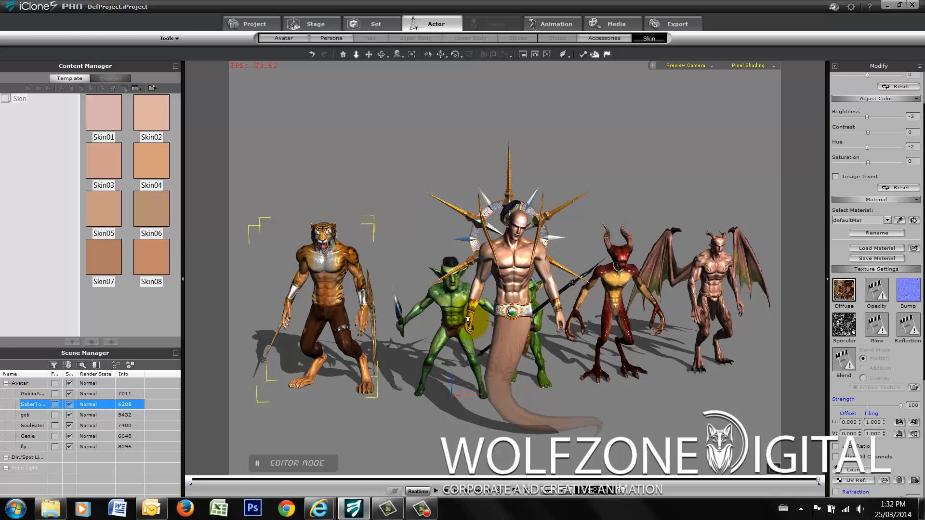
left_click(381, 54)
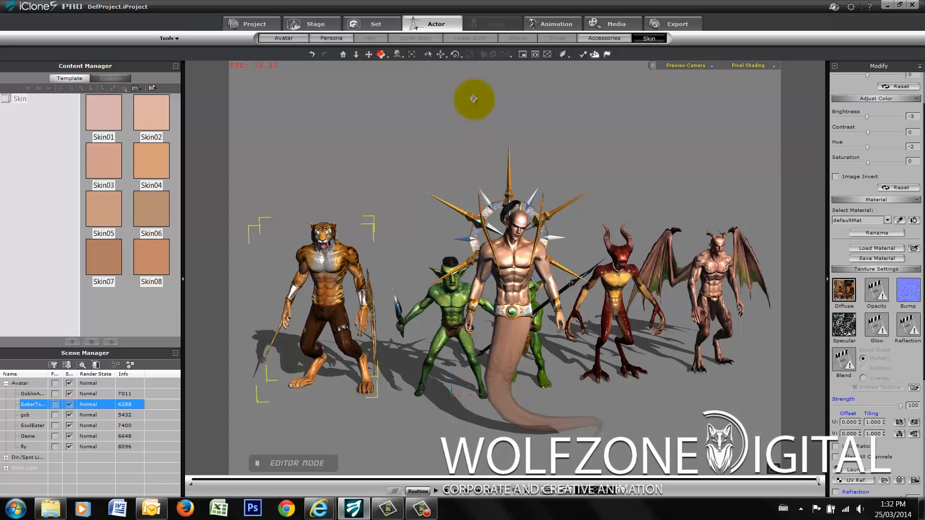
left_click_drag(608, 281, 654, 285)
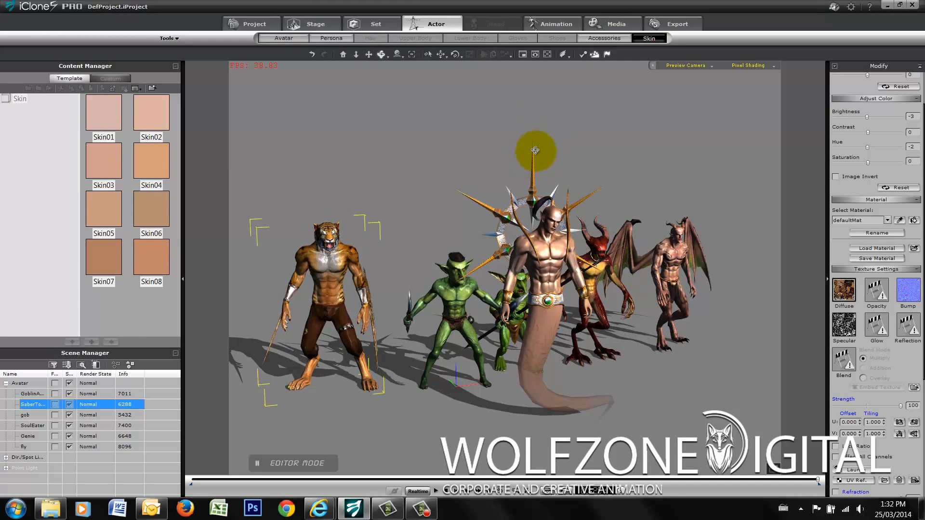
- Apply the first dark texture of the 3dFoin Gargoyle 2D background folder as the stage's background image
left_click(332, 24)
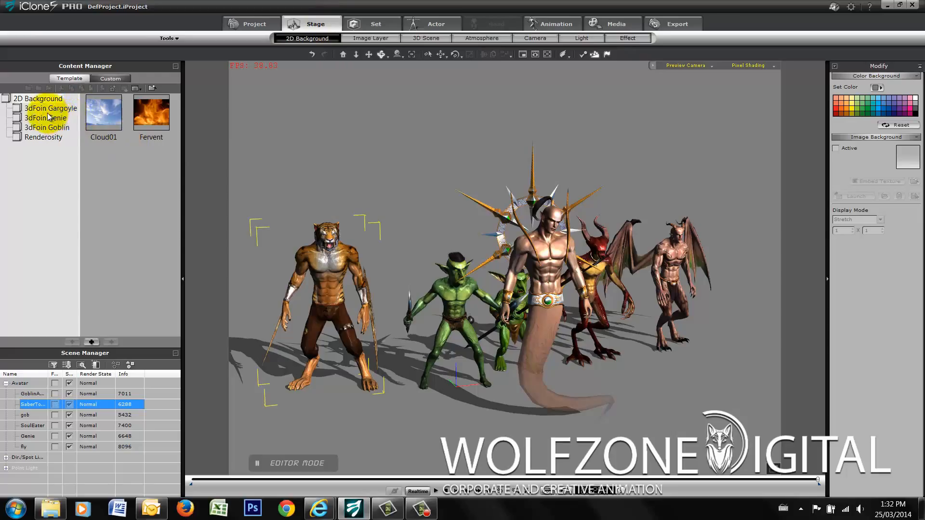
left_click(22, 110)
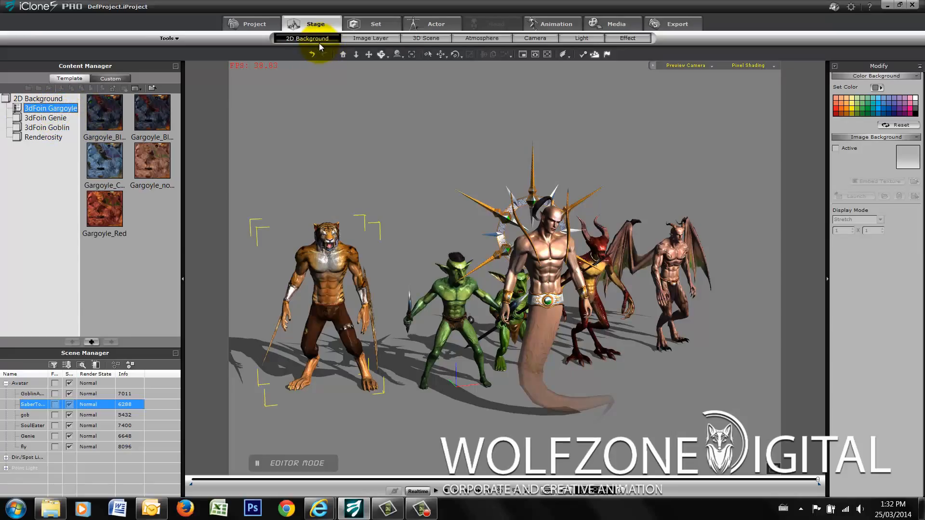
double_click(107, 123)
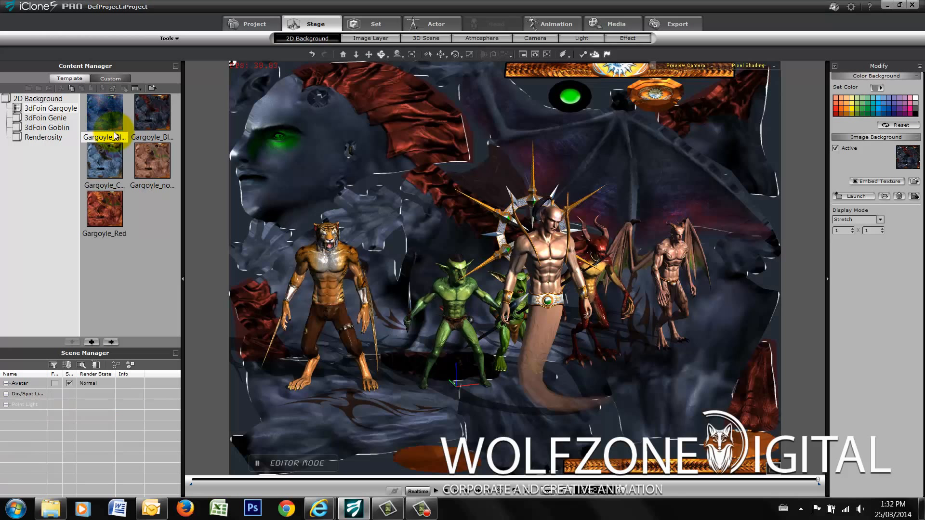
- Check the 3dFoin Genie backgrounds, then apply the Gargoyle_no_tattoo texture and the blue Gargoyle texture in turn as the background
left_click(37, 116)
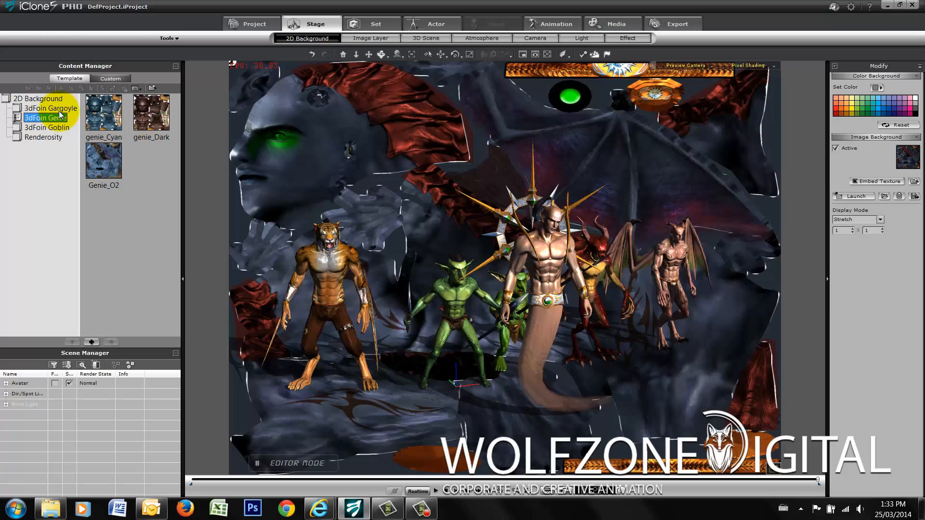
left_click(46, 108)
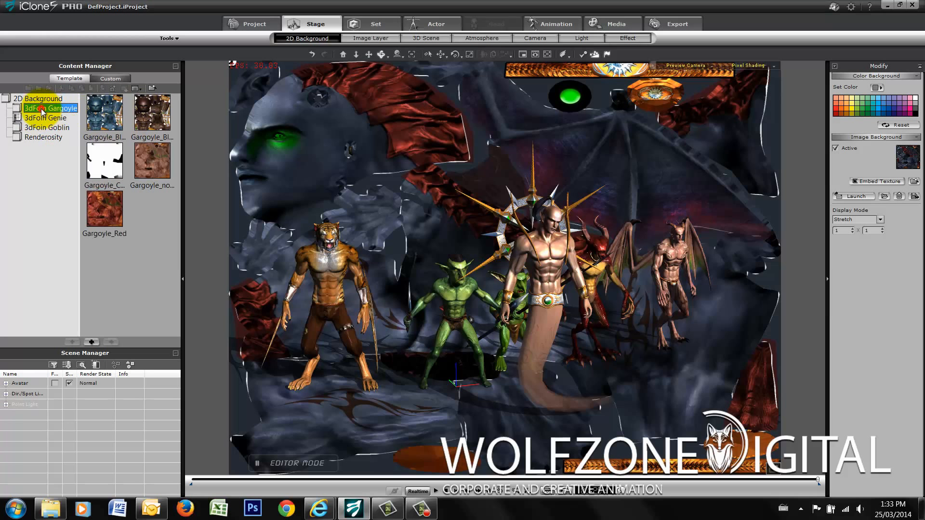
left_click(155, 128)
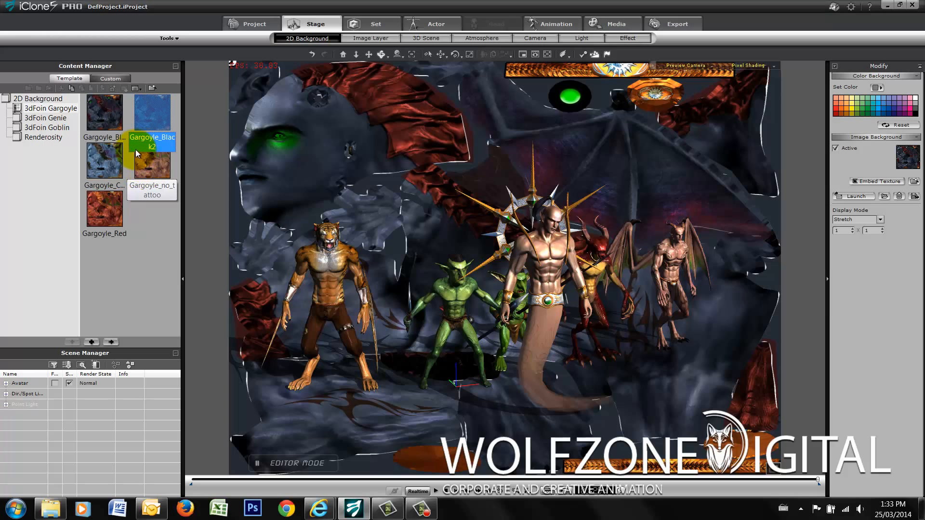
double_click(150, 172)
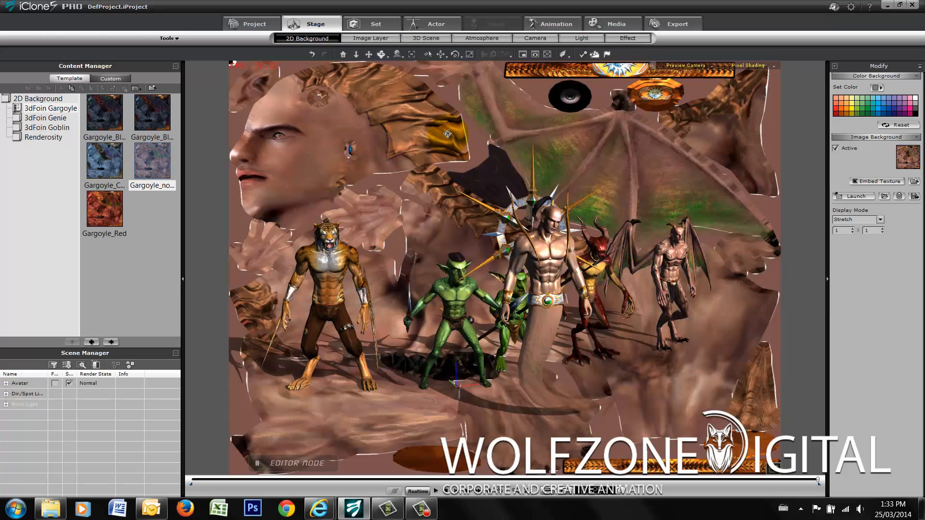
double_click(109, 164)
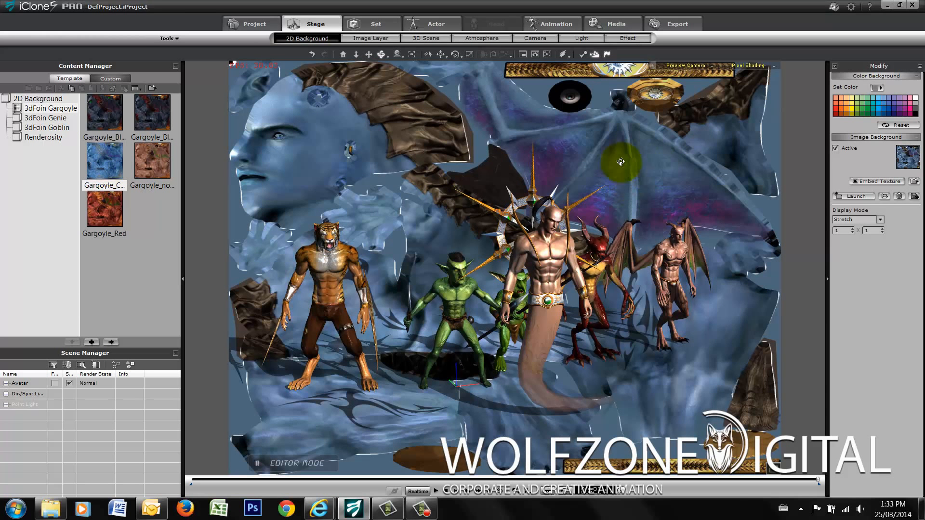
- Preview the Gargoyle_Red texture and the Gargoyle_Black2 texture in turn as the background image
left_click(105, 214)
double_click(105, 216)
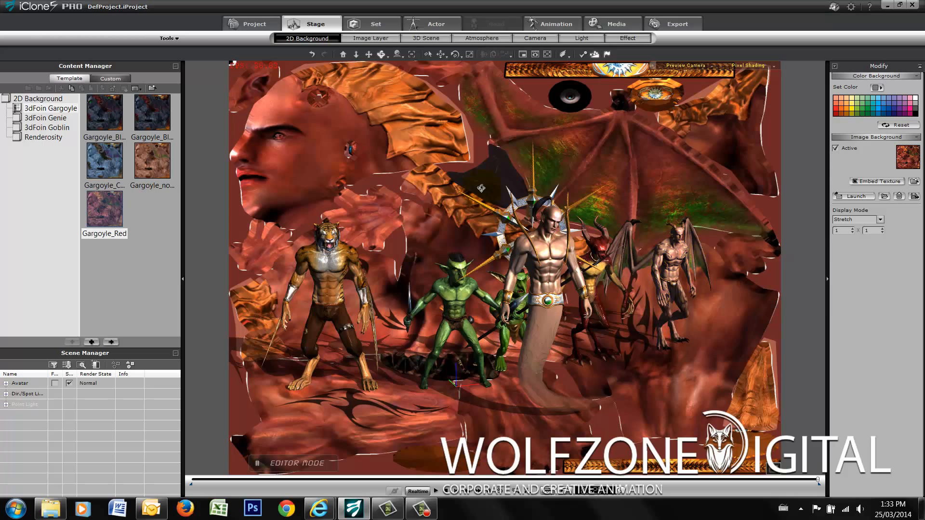
double_click(153, 113)
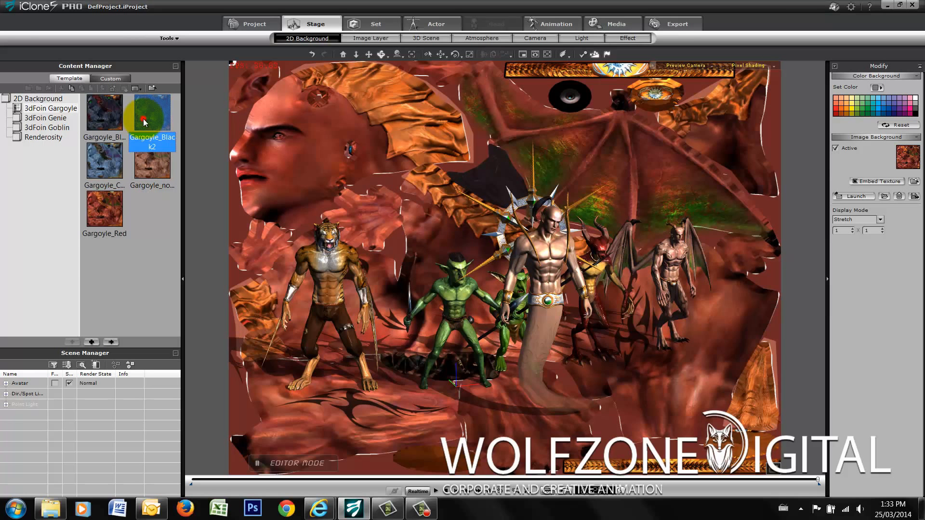
- Apply the genie_Cyan texture and then the genie_Dark texture from the 3dFoin Genie folder as the background image
left_click(28, 120)
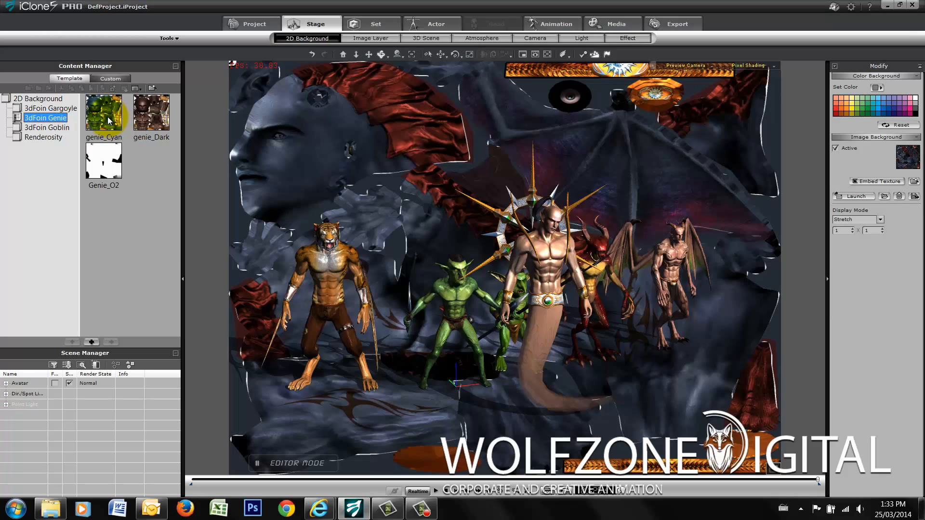
double_click(106, 119)
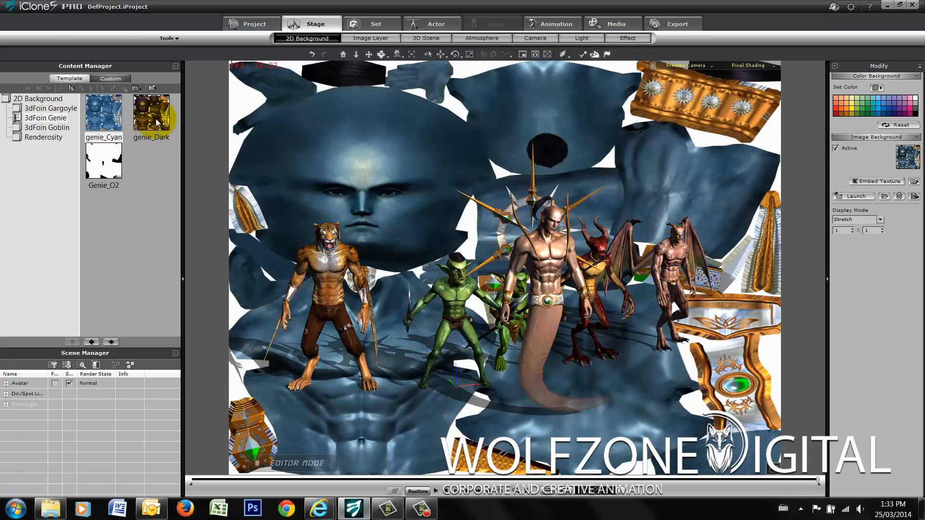
double_click(155, 123)
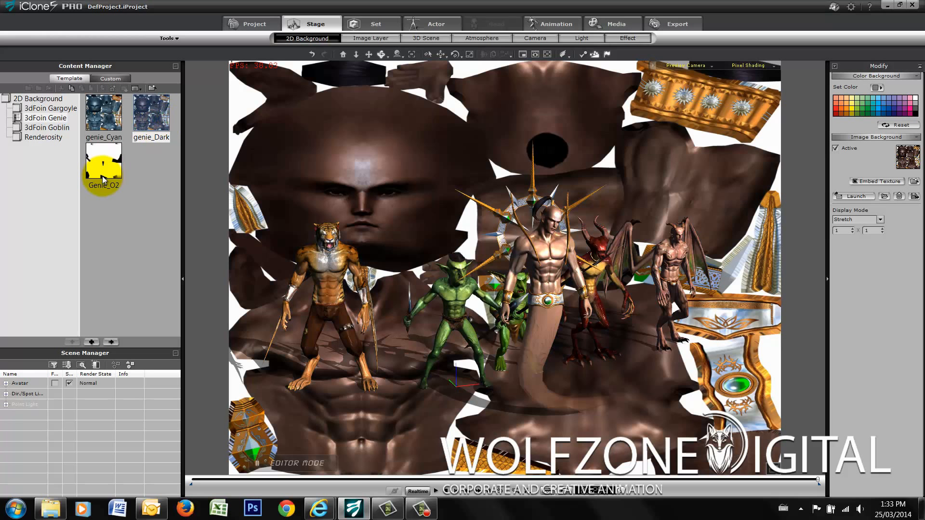
- Apply the Short_Gob_D2 texture from the 3dFoin Goblin folder as the background image and check the Genie and Gargoyle texture folders
left_click(23, 129)
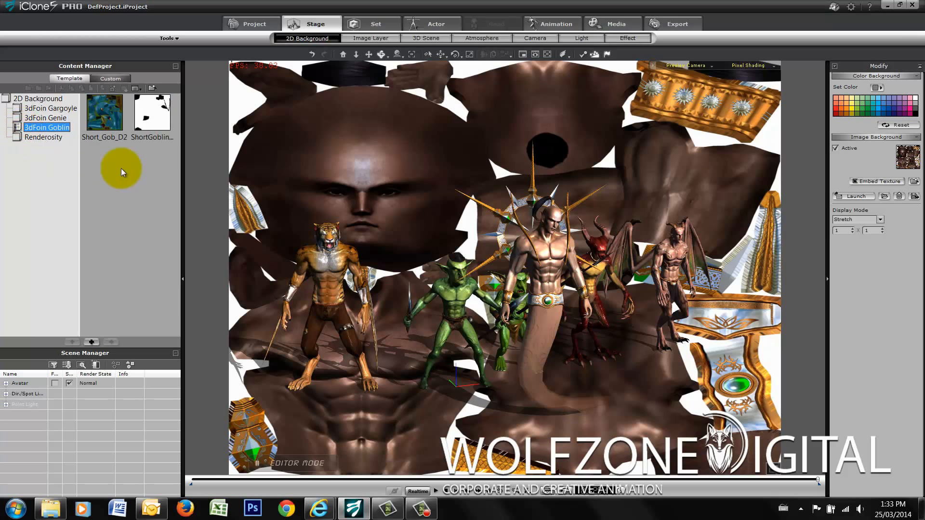
double_click(104, 116)
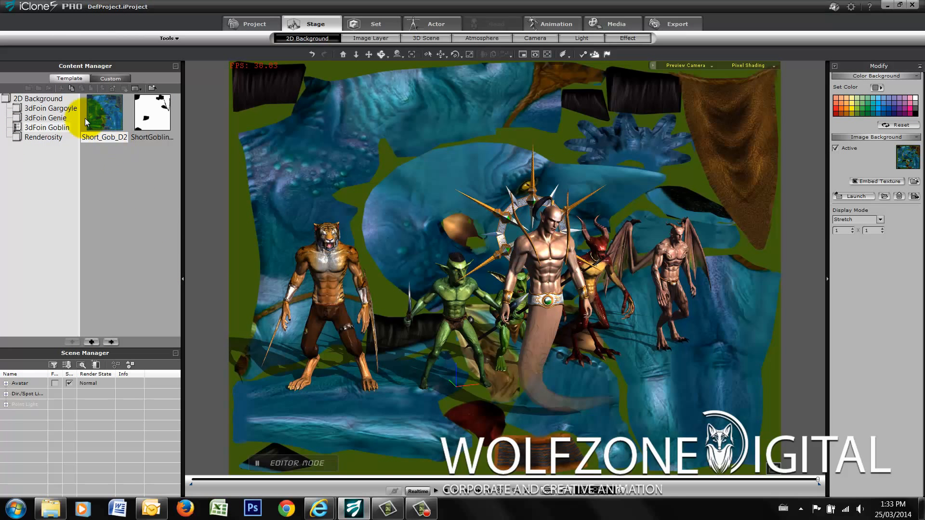
left_click(43, 118)
left_click(39, 108)
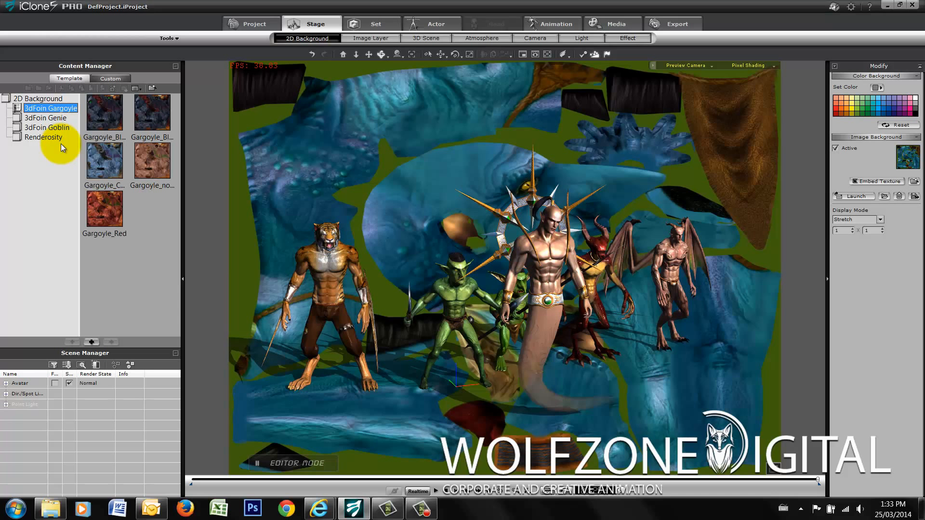
- Deactivate the stage's image background and select the Gargoyle_Black1 texture in the 3dFoin Gargoyle folder
left_click(836, 149)
left_click(381, 54)
left_click_drag(618, 217, 587, 212)
scroll(684, 221, "up", 3)
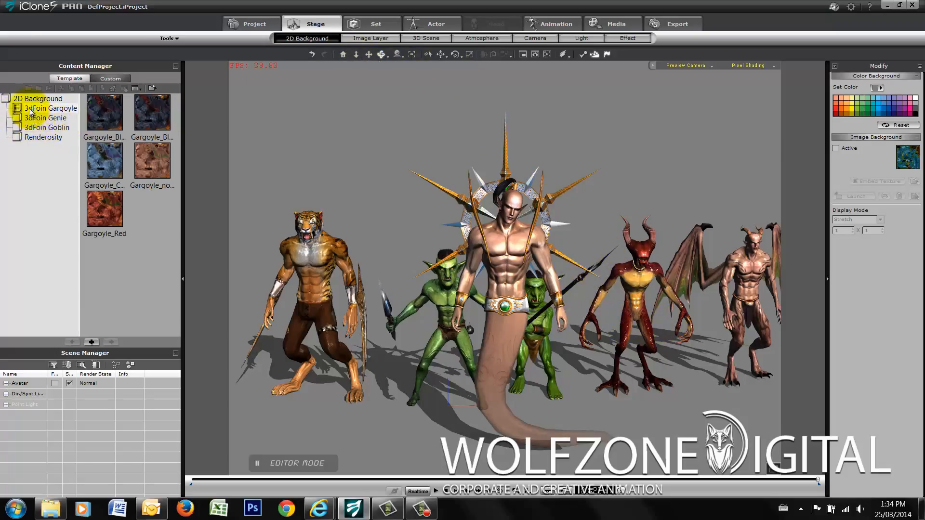
left_click(111, 117)
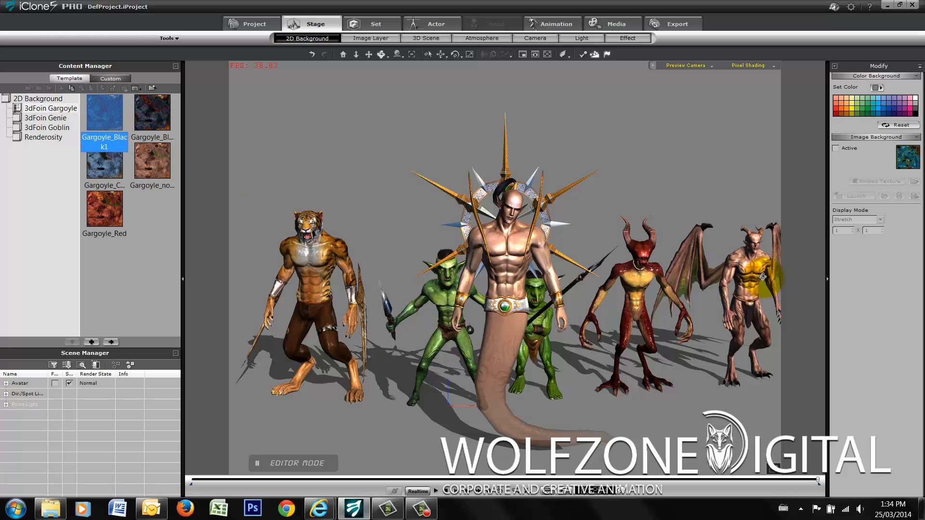
left_click(369, 54)
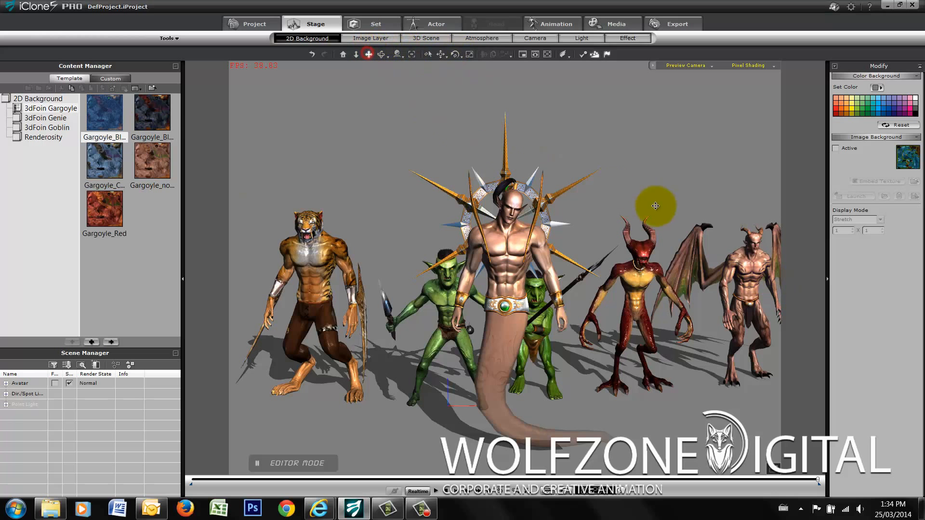
mouse_move(657, 206)
left_mouse_down()
mouse_move(624, 201)
mouse_move(648, 206)
left_mouse_up()
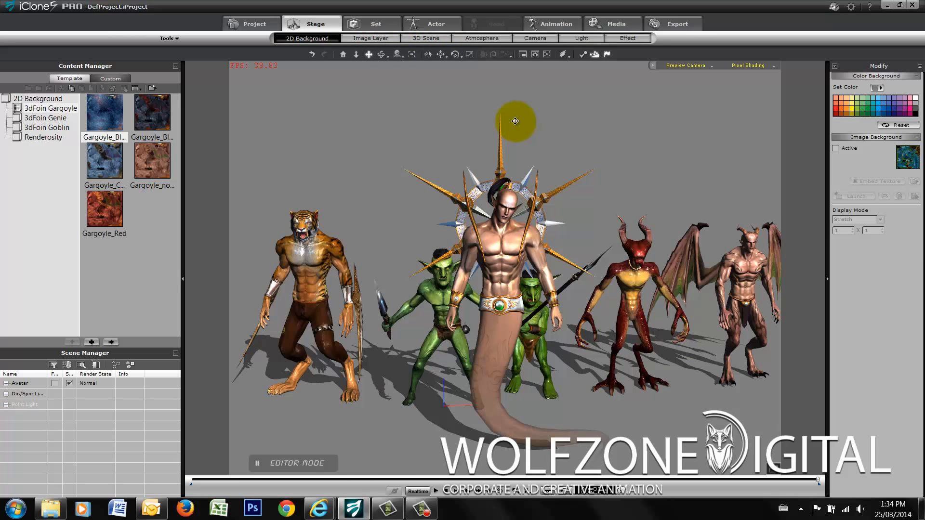
- Add the MagicLamp prop from the 3dFoin Genie props folder to the scene
left_click(389, 24)
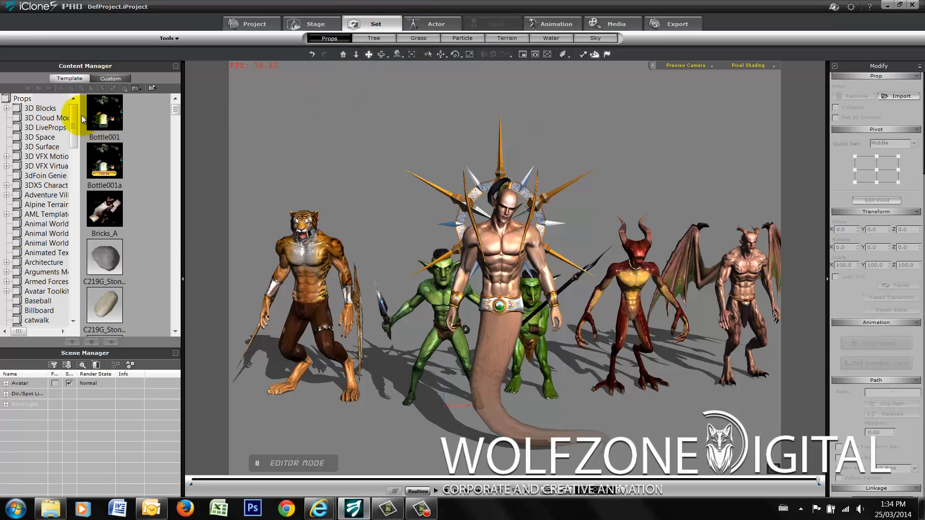
left_click(28, 176)
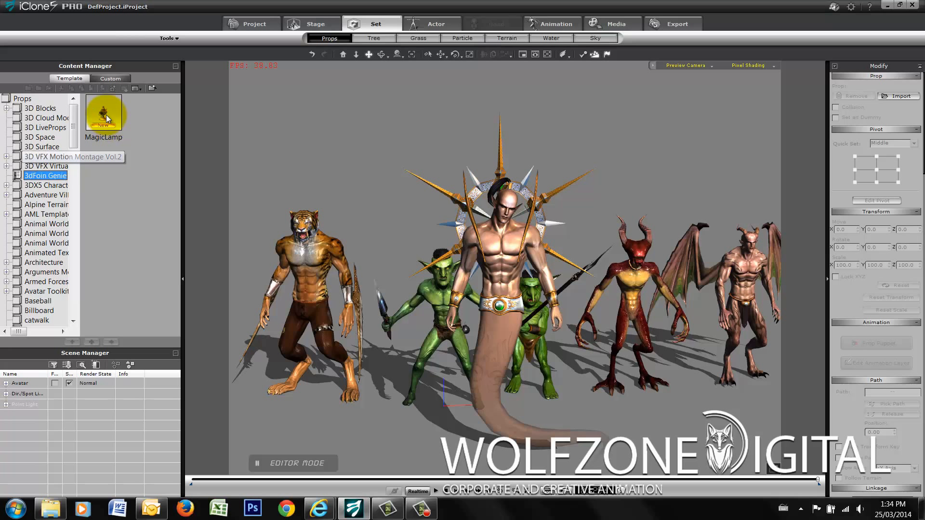
left_click(105, 117)
double_click(105, 121)
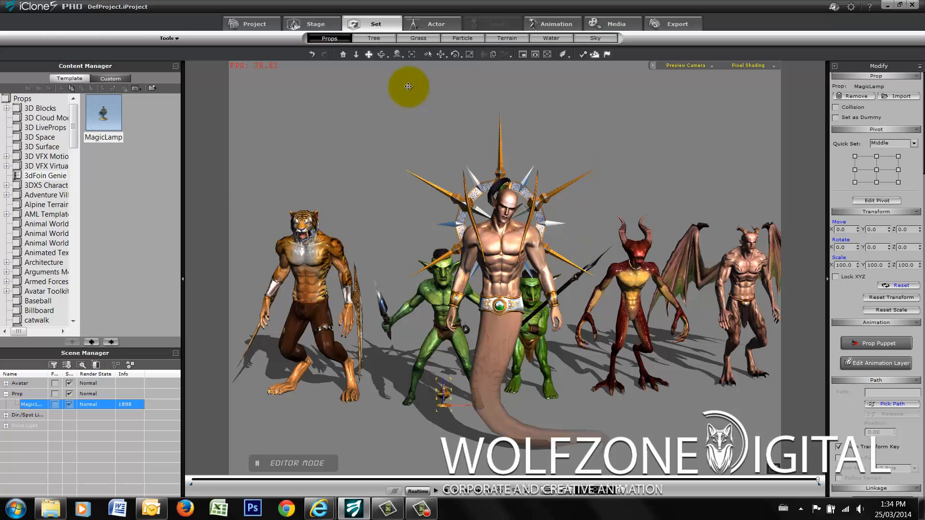
- Rotate the MagicLamp prop about its vertical axis to 233.7 degrees so its spout shows in profile
left_click(344, 54)
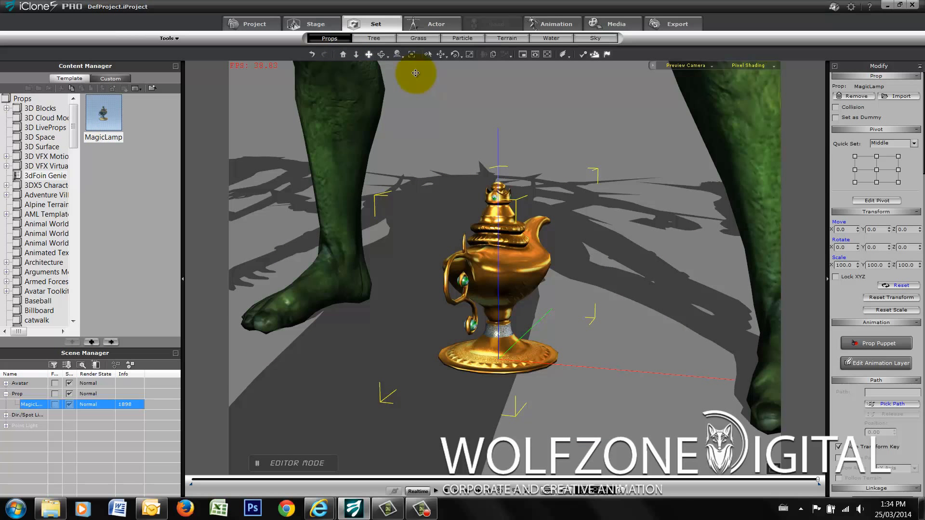
left_click(455, 54)
left_click_drag(530, 375, 605, 366)
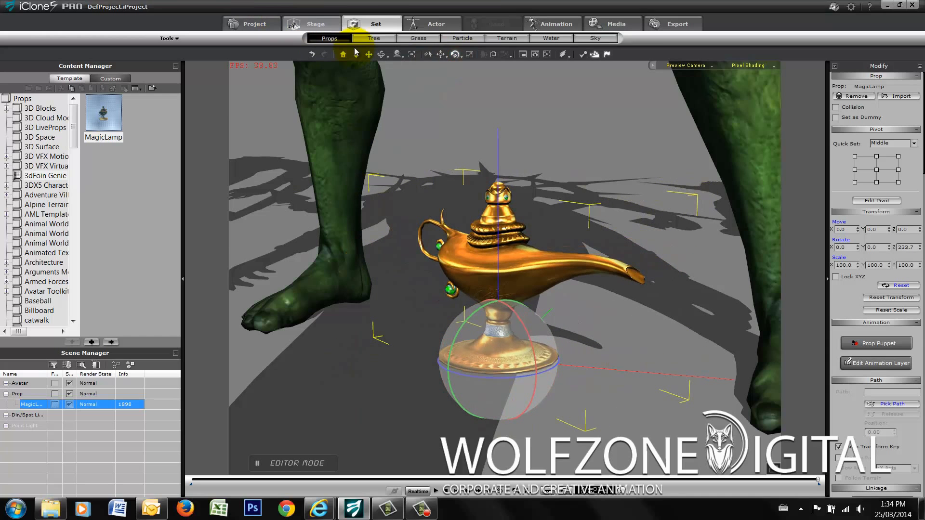
left_click(357, 55)
left_click_drag(536, 359, 540, 126)
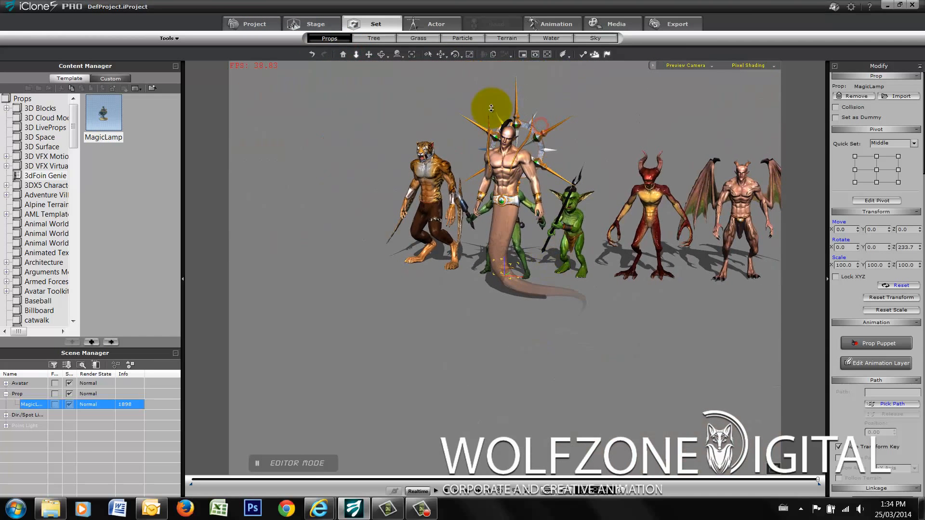
- Select the SoulEater avatar and look through the accessories library for folders belonging to the 3dFoin characters
left_click(437, 24)
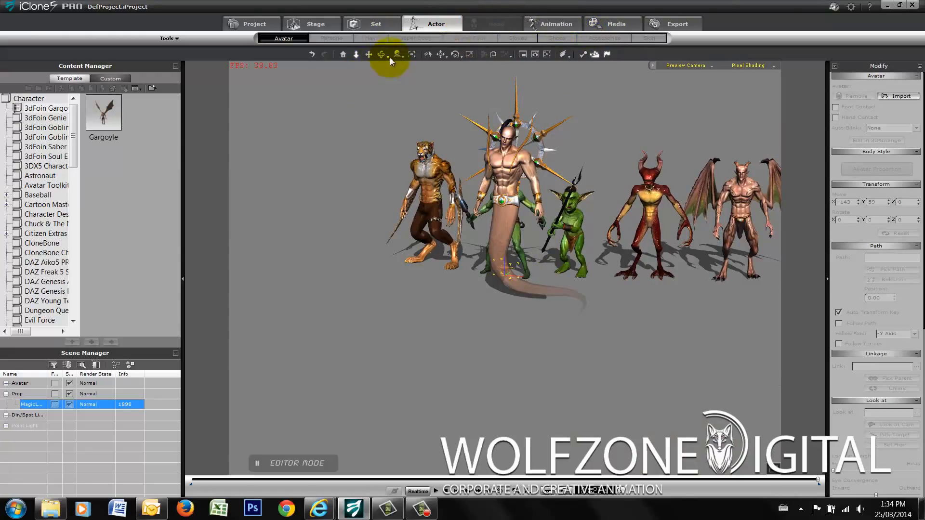
left_click(428, 54)
left_click(506, 160)
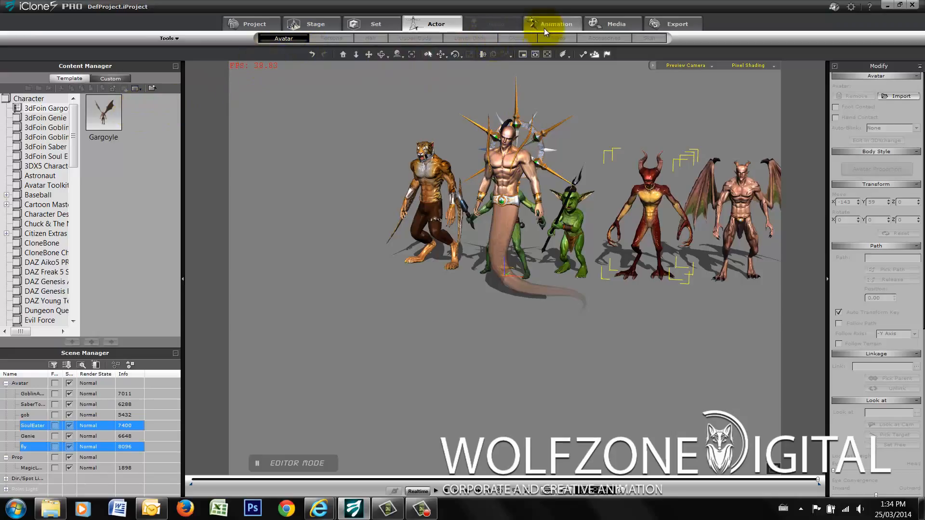
left_click(614, 193)
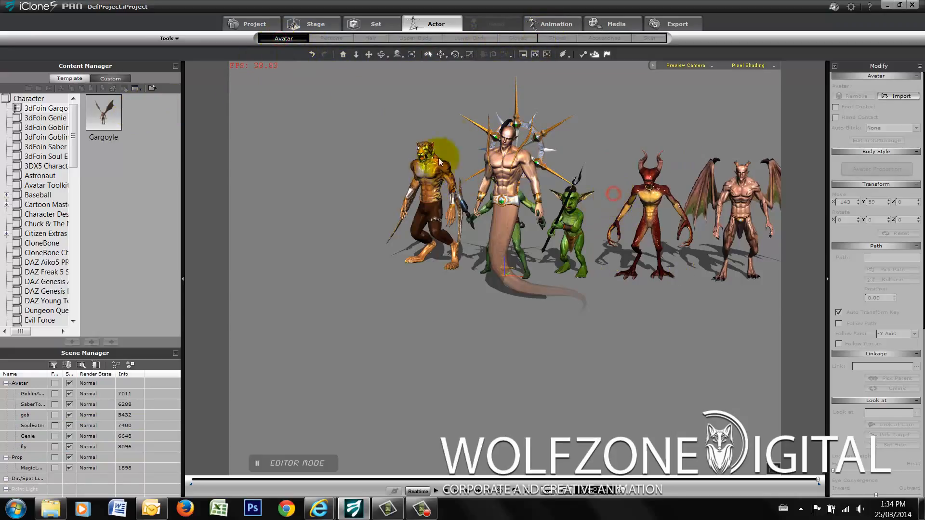
left_click(650, 193)
left_click(606, 40)
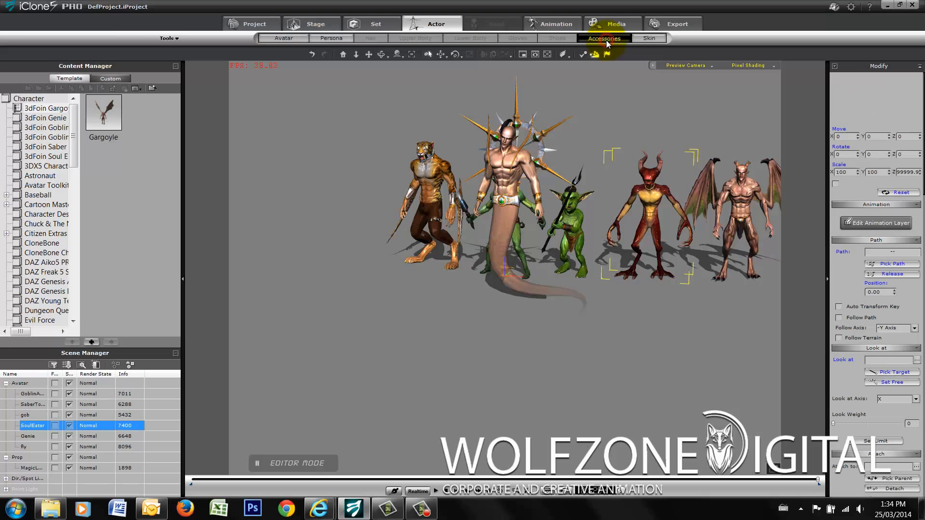
scroll(76, 181, "down", 2)
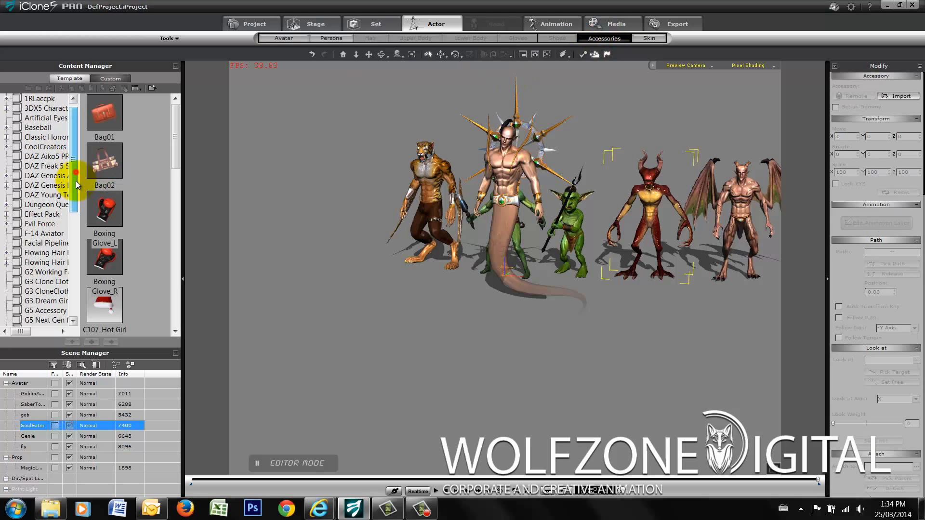
scroll(72, 183, "up", 2)
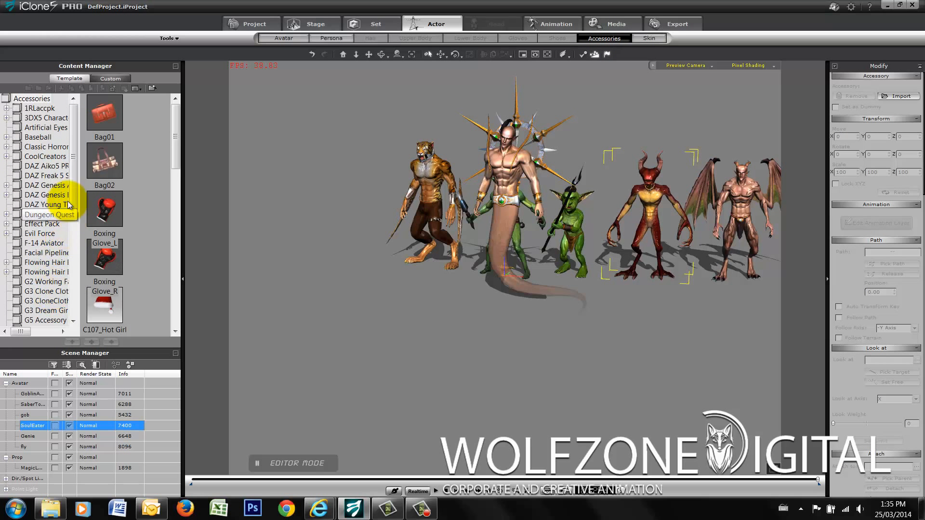
left_click_drag(74, 175, 70, 131)
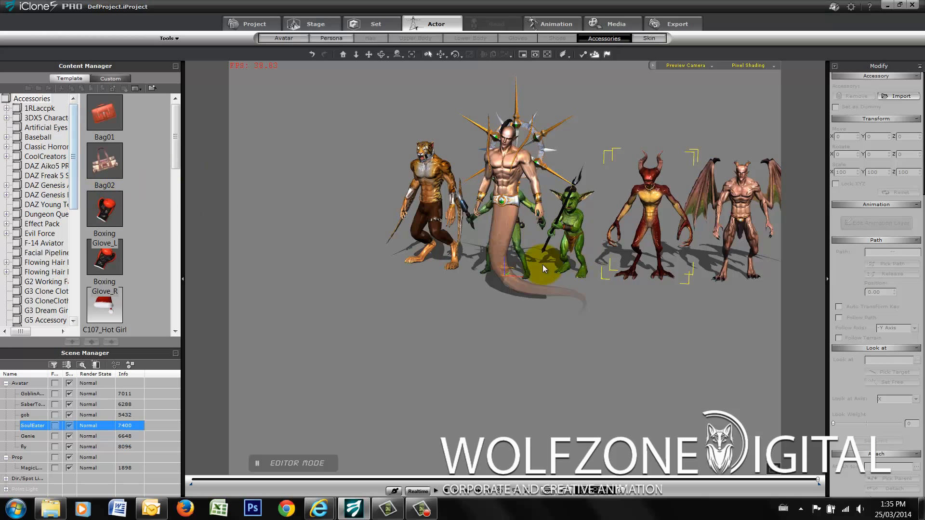
- Examine the whole lineup of 3dFoin creatures together with the magic lamp from the front
left_click(369, 53)
left_click_drag(578, 216, 497, 289)
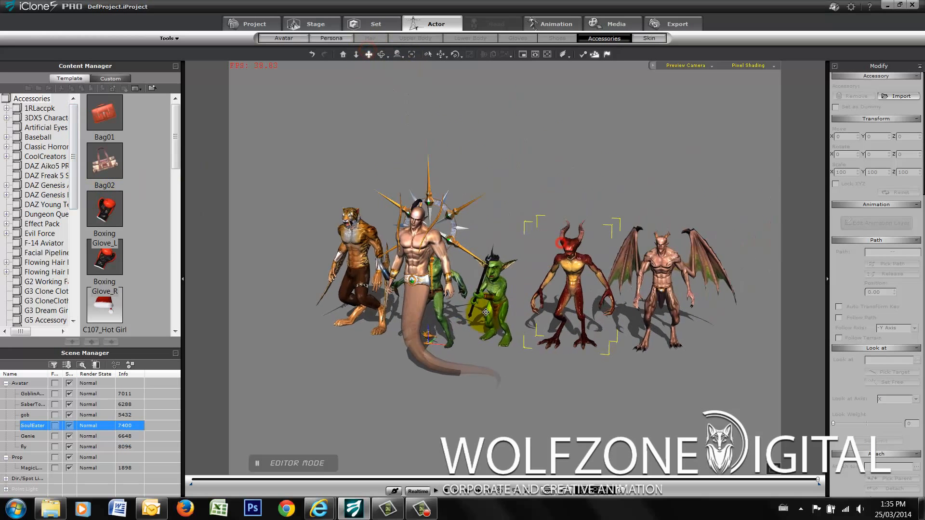
scroll(572, 292, "up", 4)
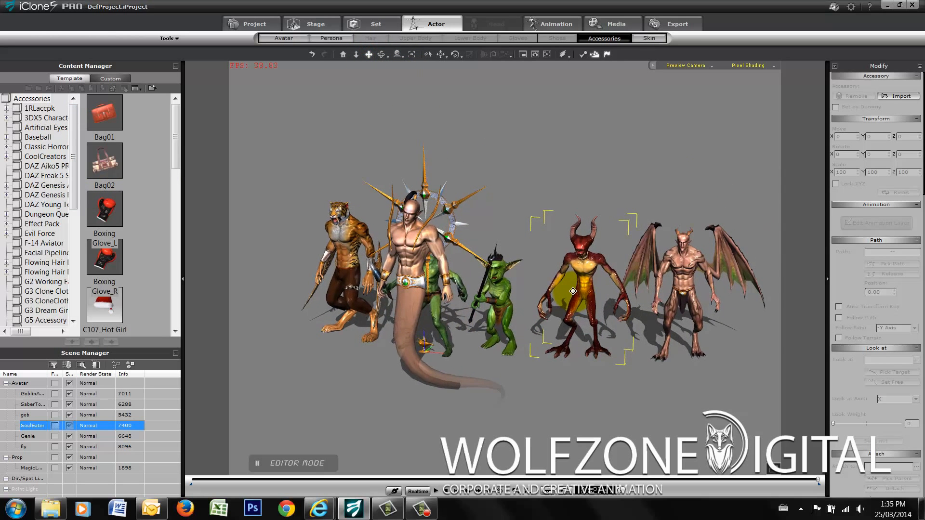
scroll(573, 291, "up", 3)
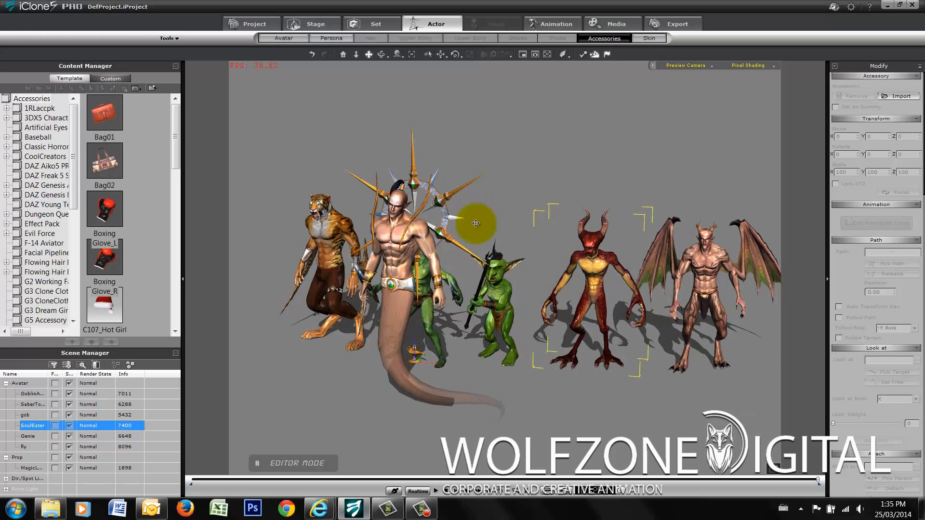
left_click(381, 58)
left_click_drag(429, 300, 517, 306)
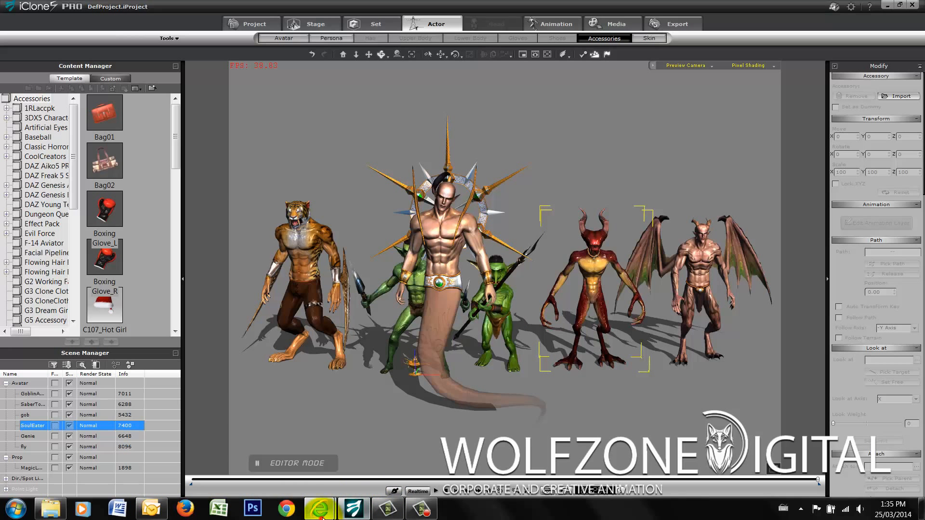
- Switch to Internet Explorer to check the 3dFoin items in the Reallusion Content Store, and return to the iClone creature lineup
mouse_move(321, 514)
left_click(302, 465)
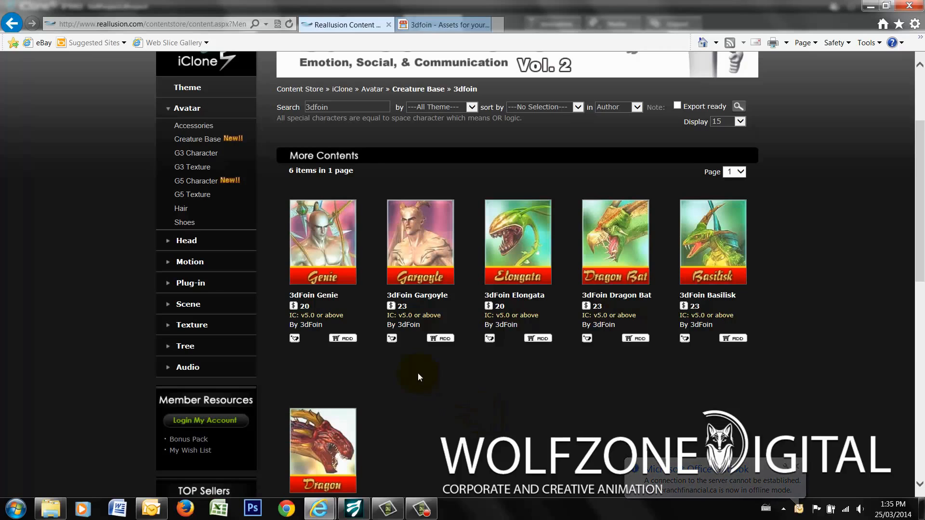
left_click(356, 507)
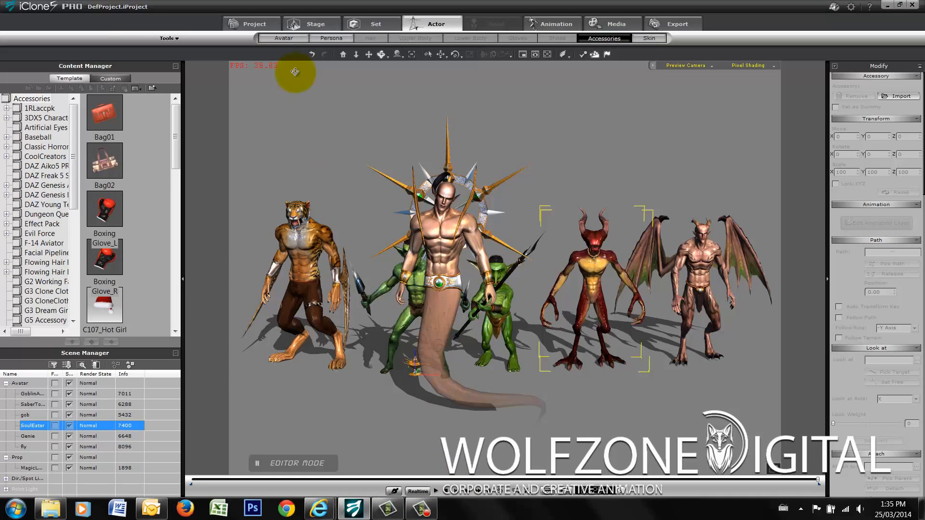
left_click(356, 54)
left_click_drag(459, 280, 492, 289)
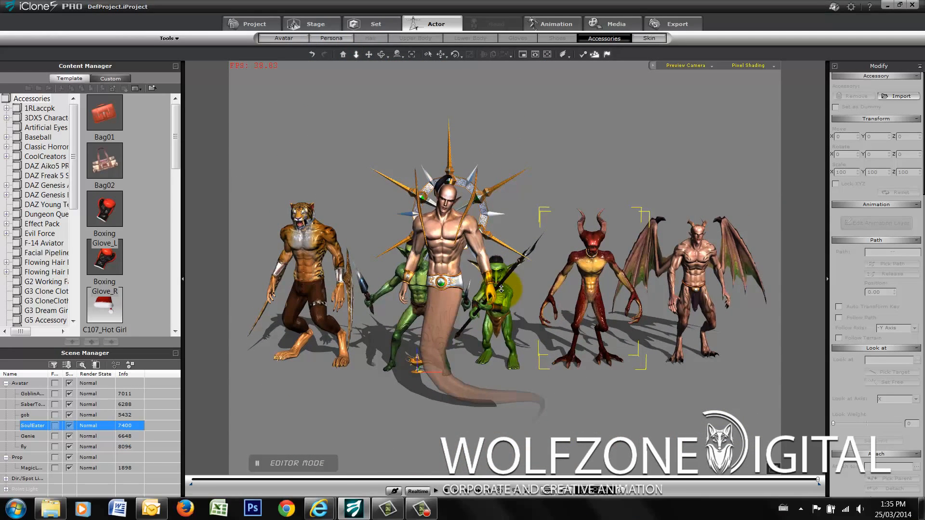